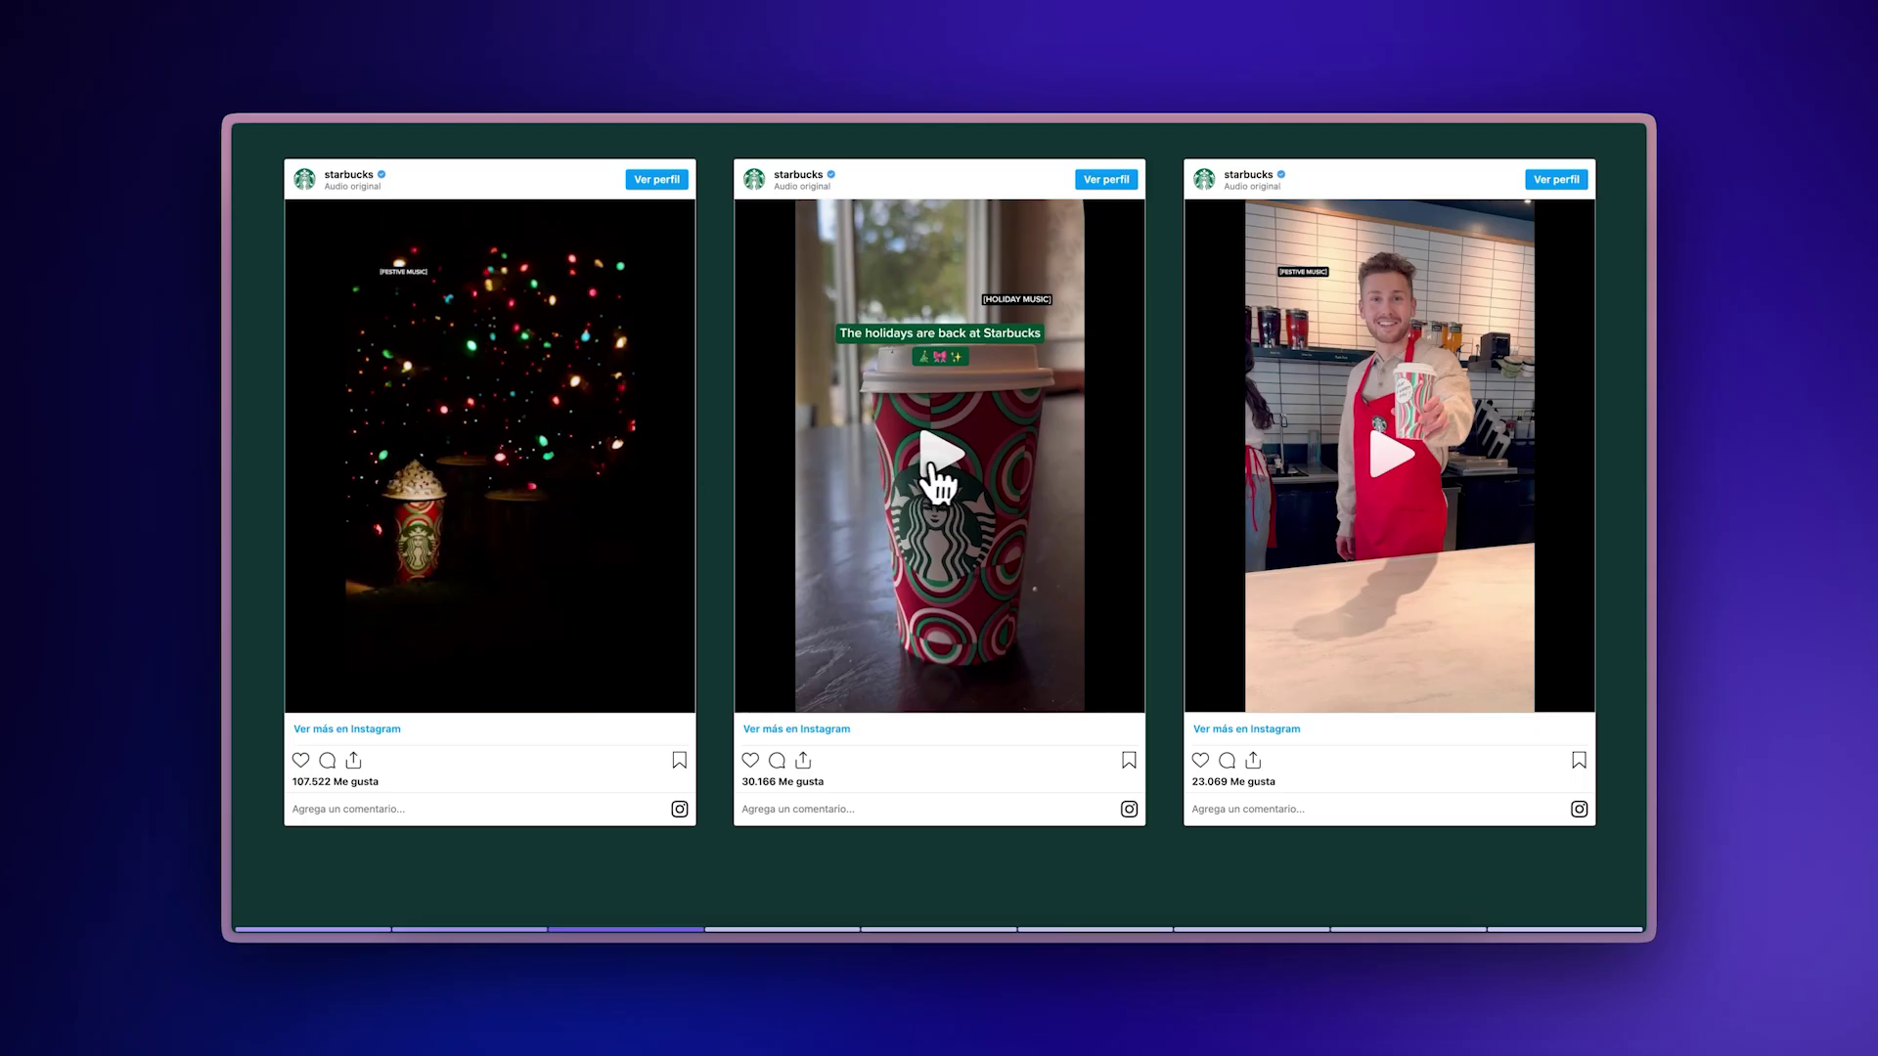
- Play the middle and right Starbucks videos, then build a 2x2 gallery from the Courtney & Paul and Instagram videos
click(934, 474)
click(1369, 469)
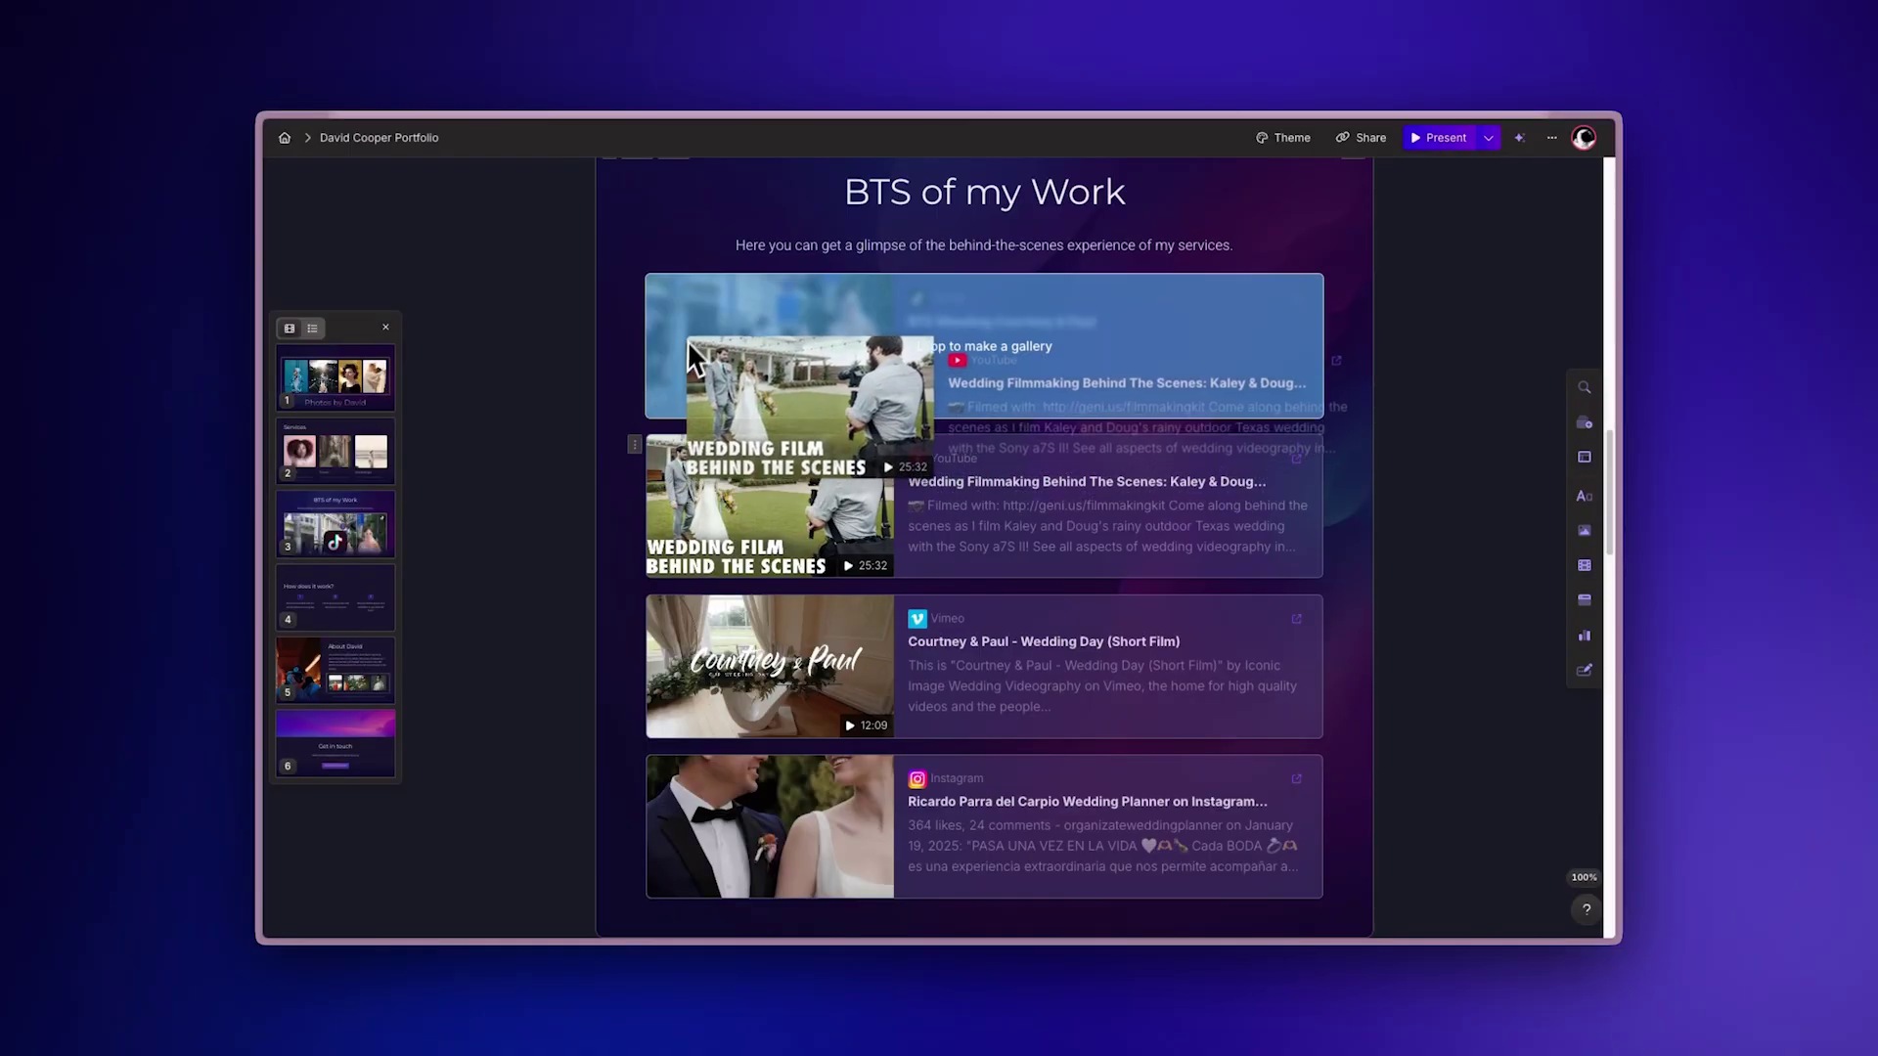
drag(642, 483, 706, 350)
drag(628, 654, 737, 600)
click(554, 686)
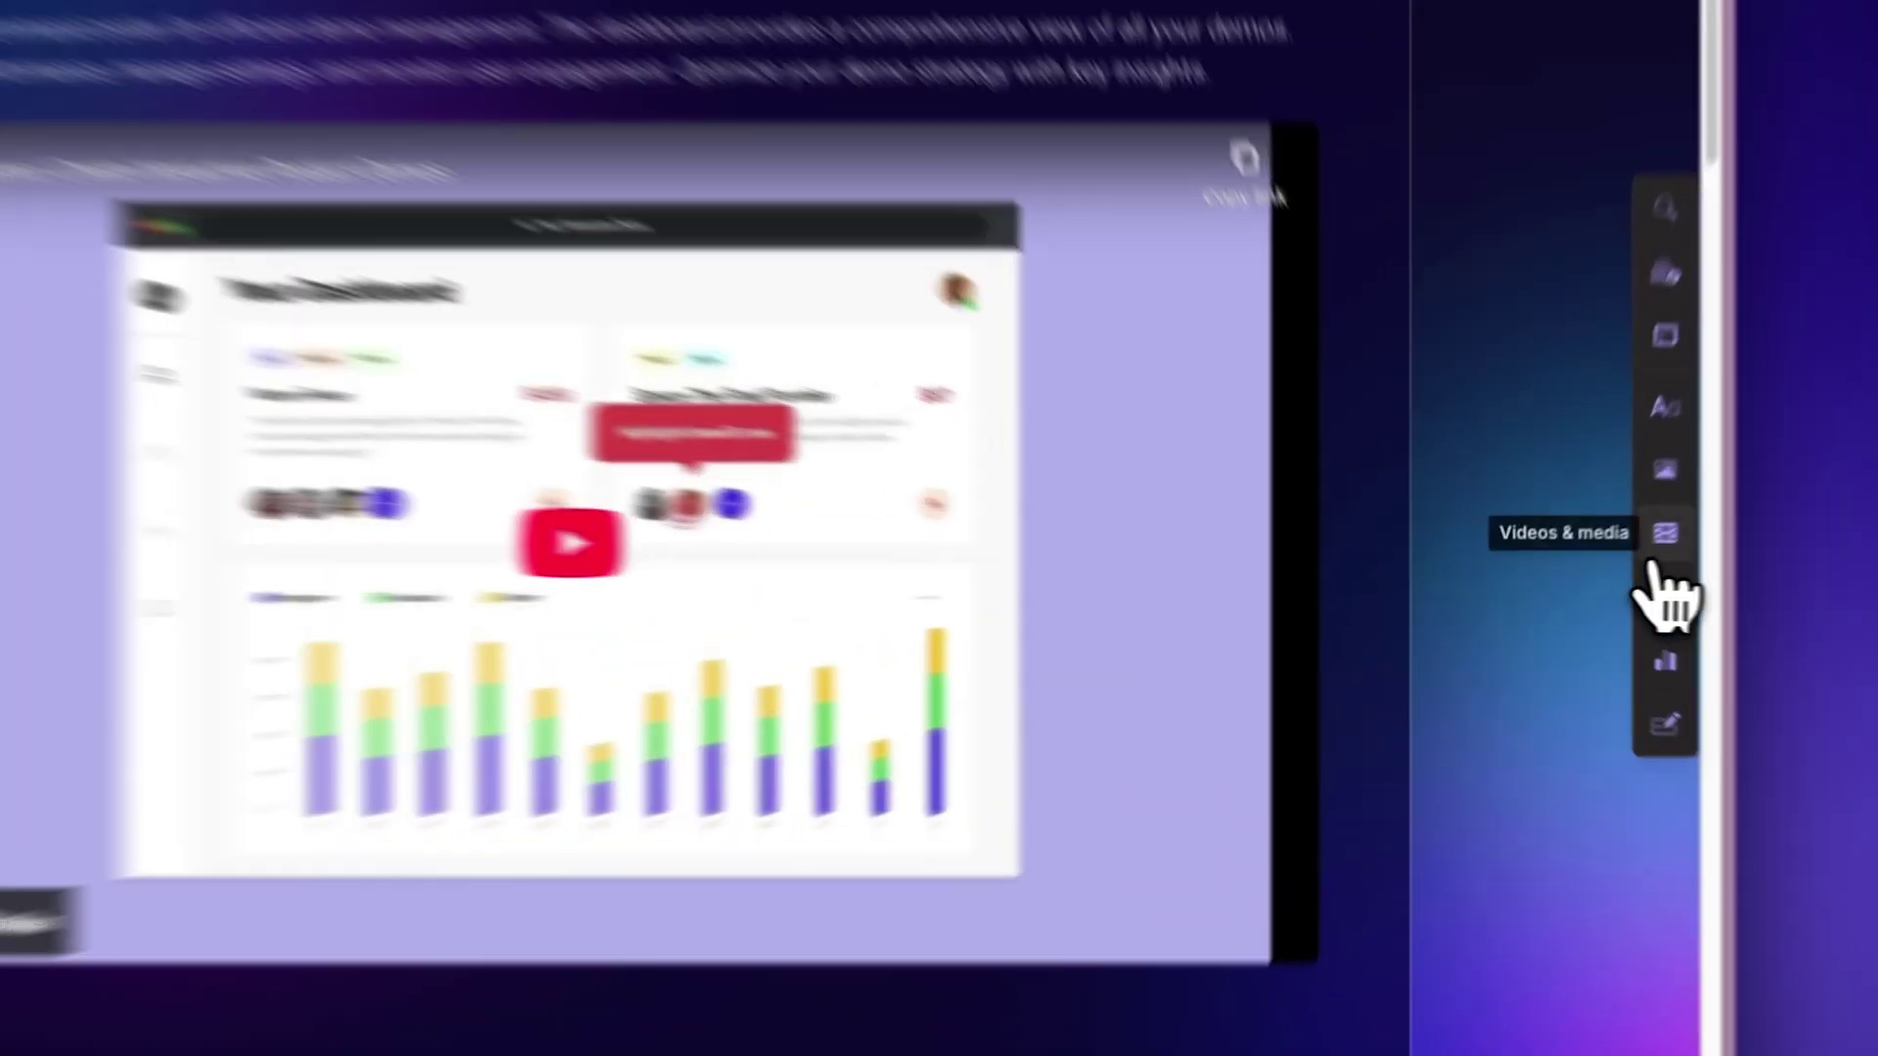
click(1658, 558)
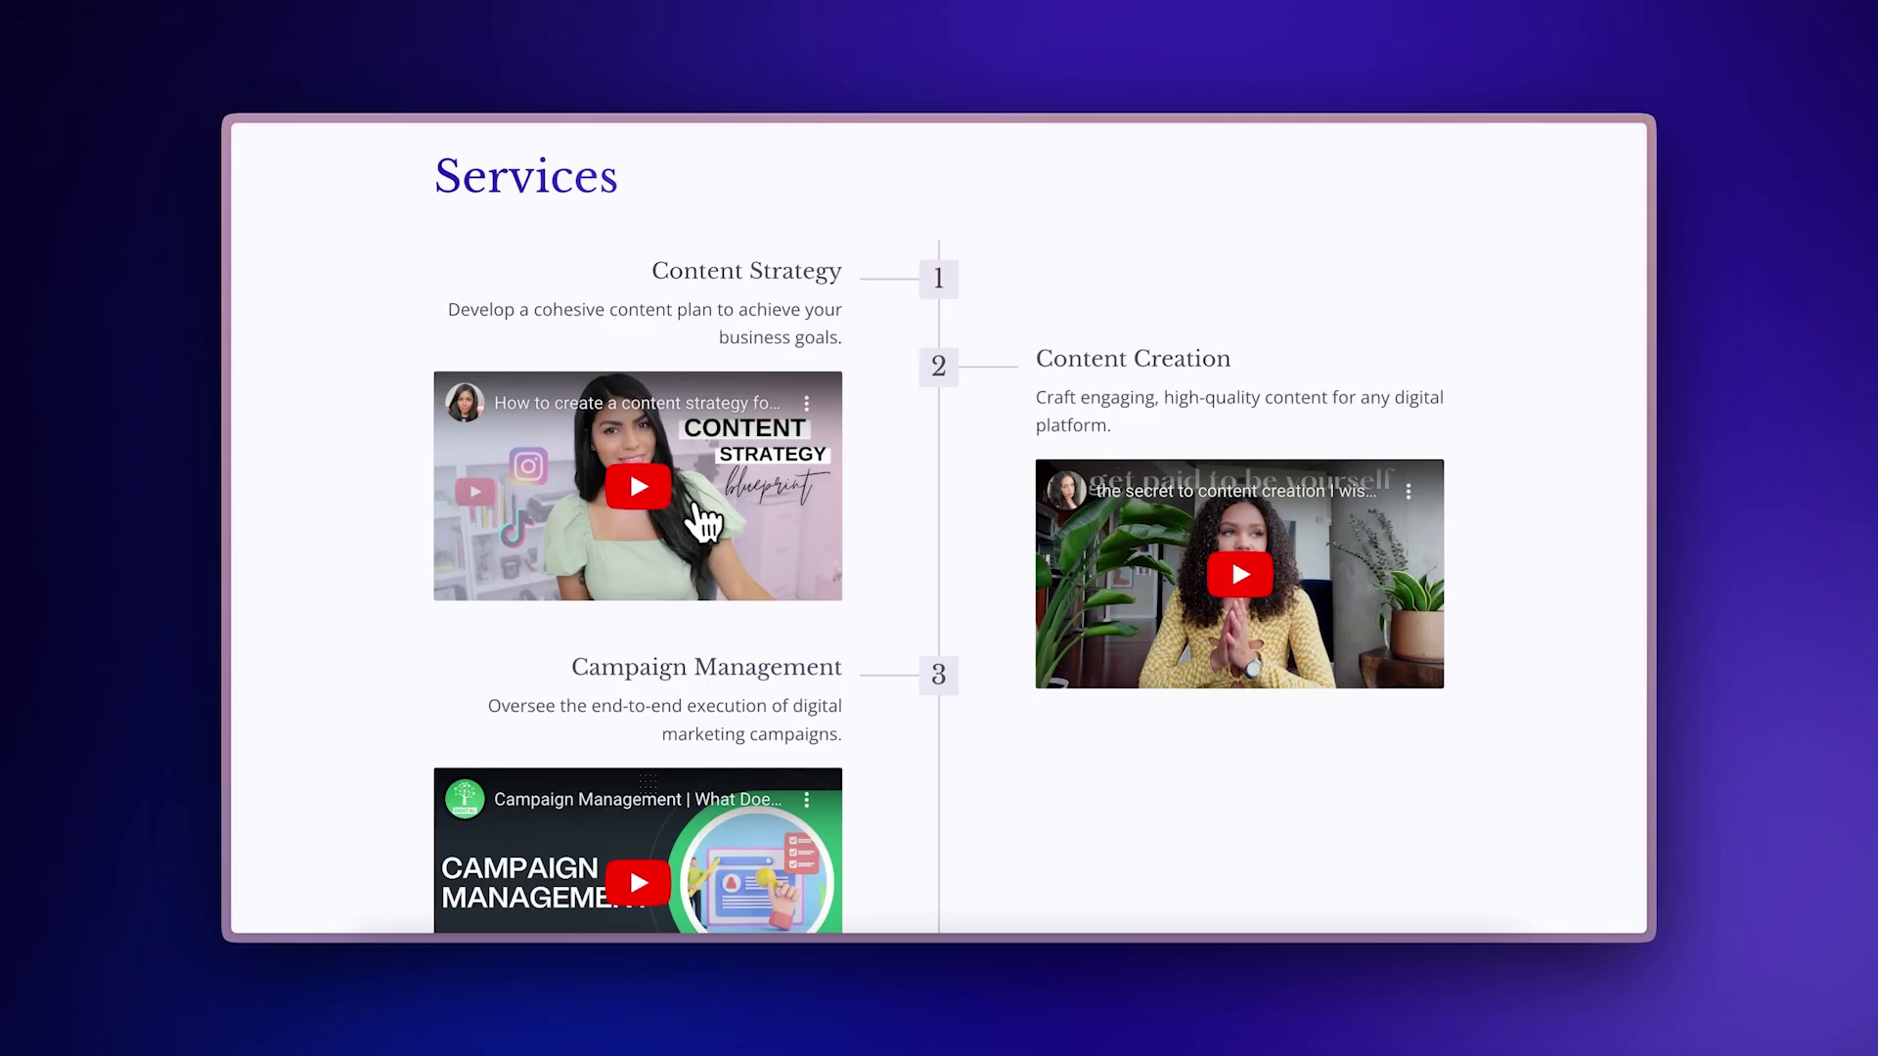
- Play the Content Strategy and Fall of Constantinople video embeds
click(699, 518)
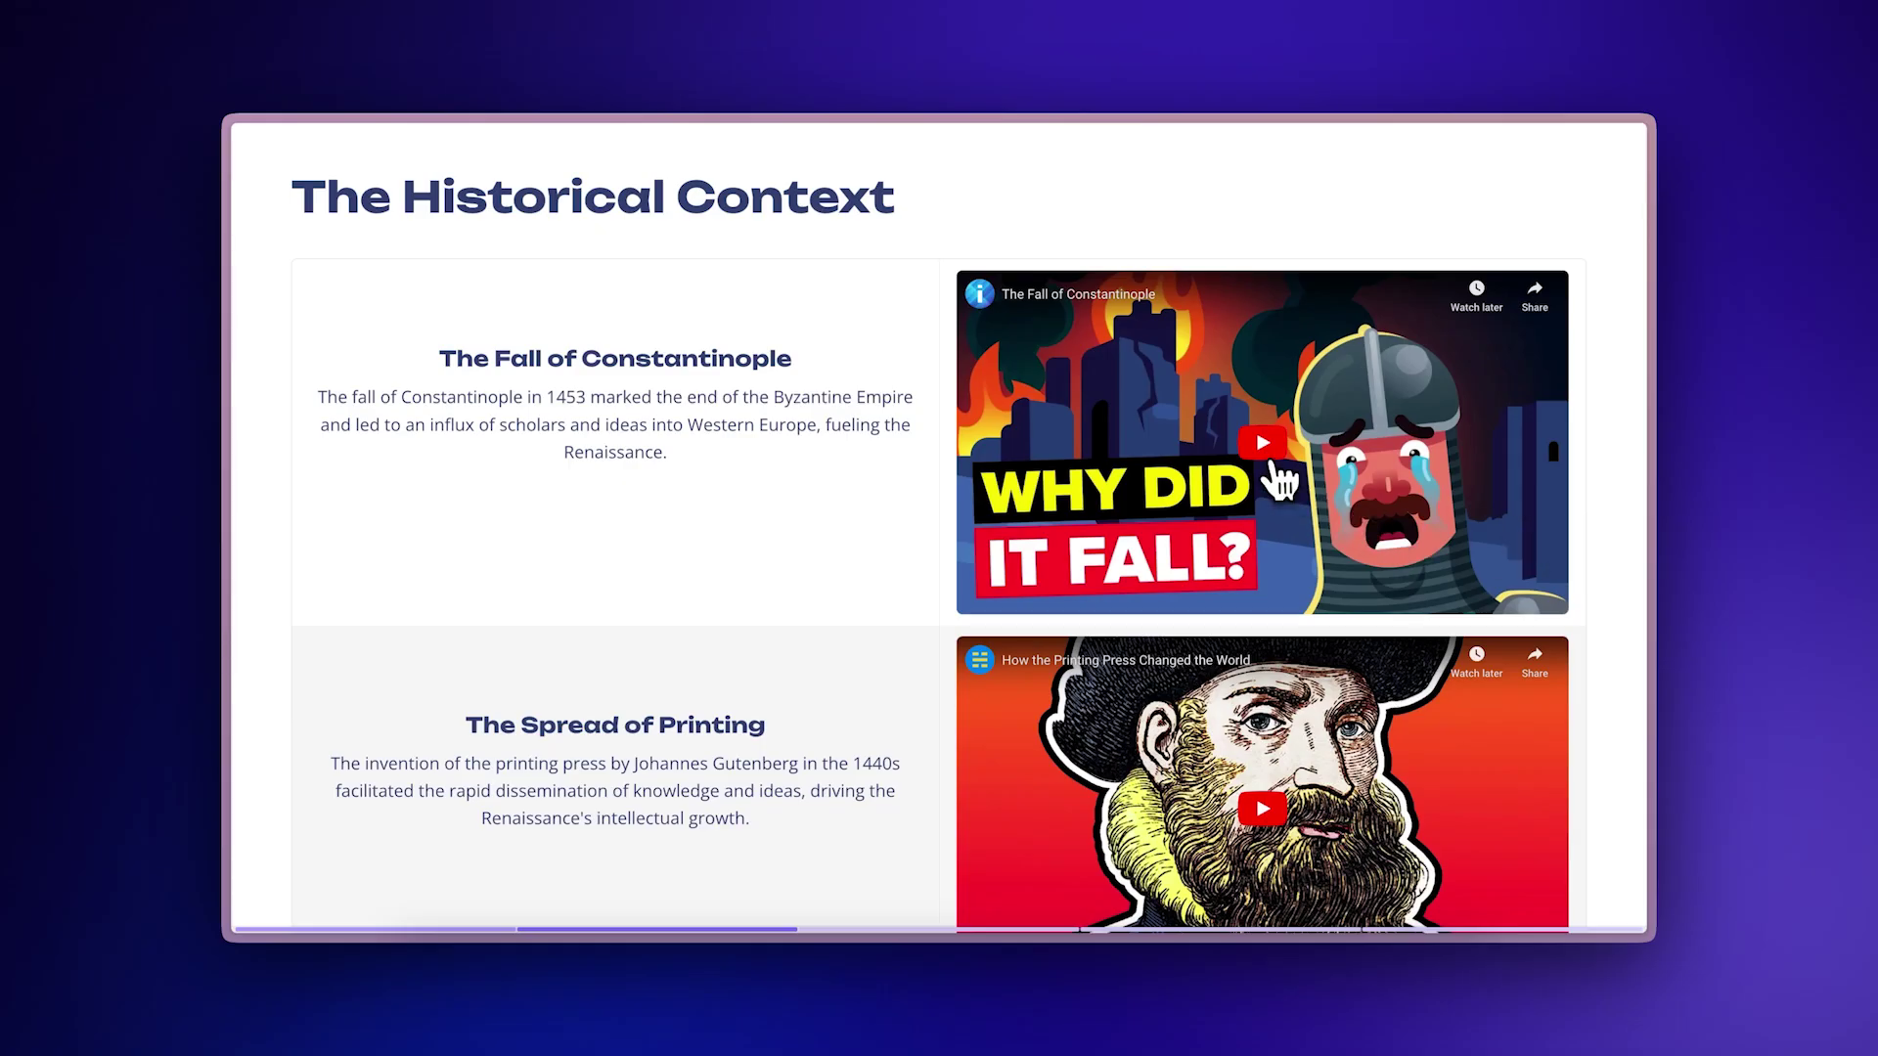
click(1264, 446)
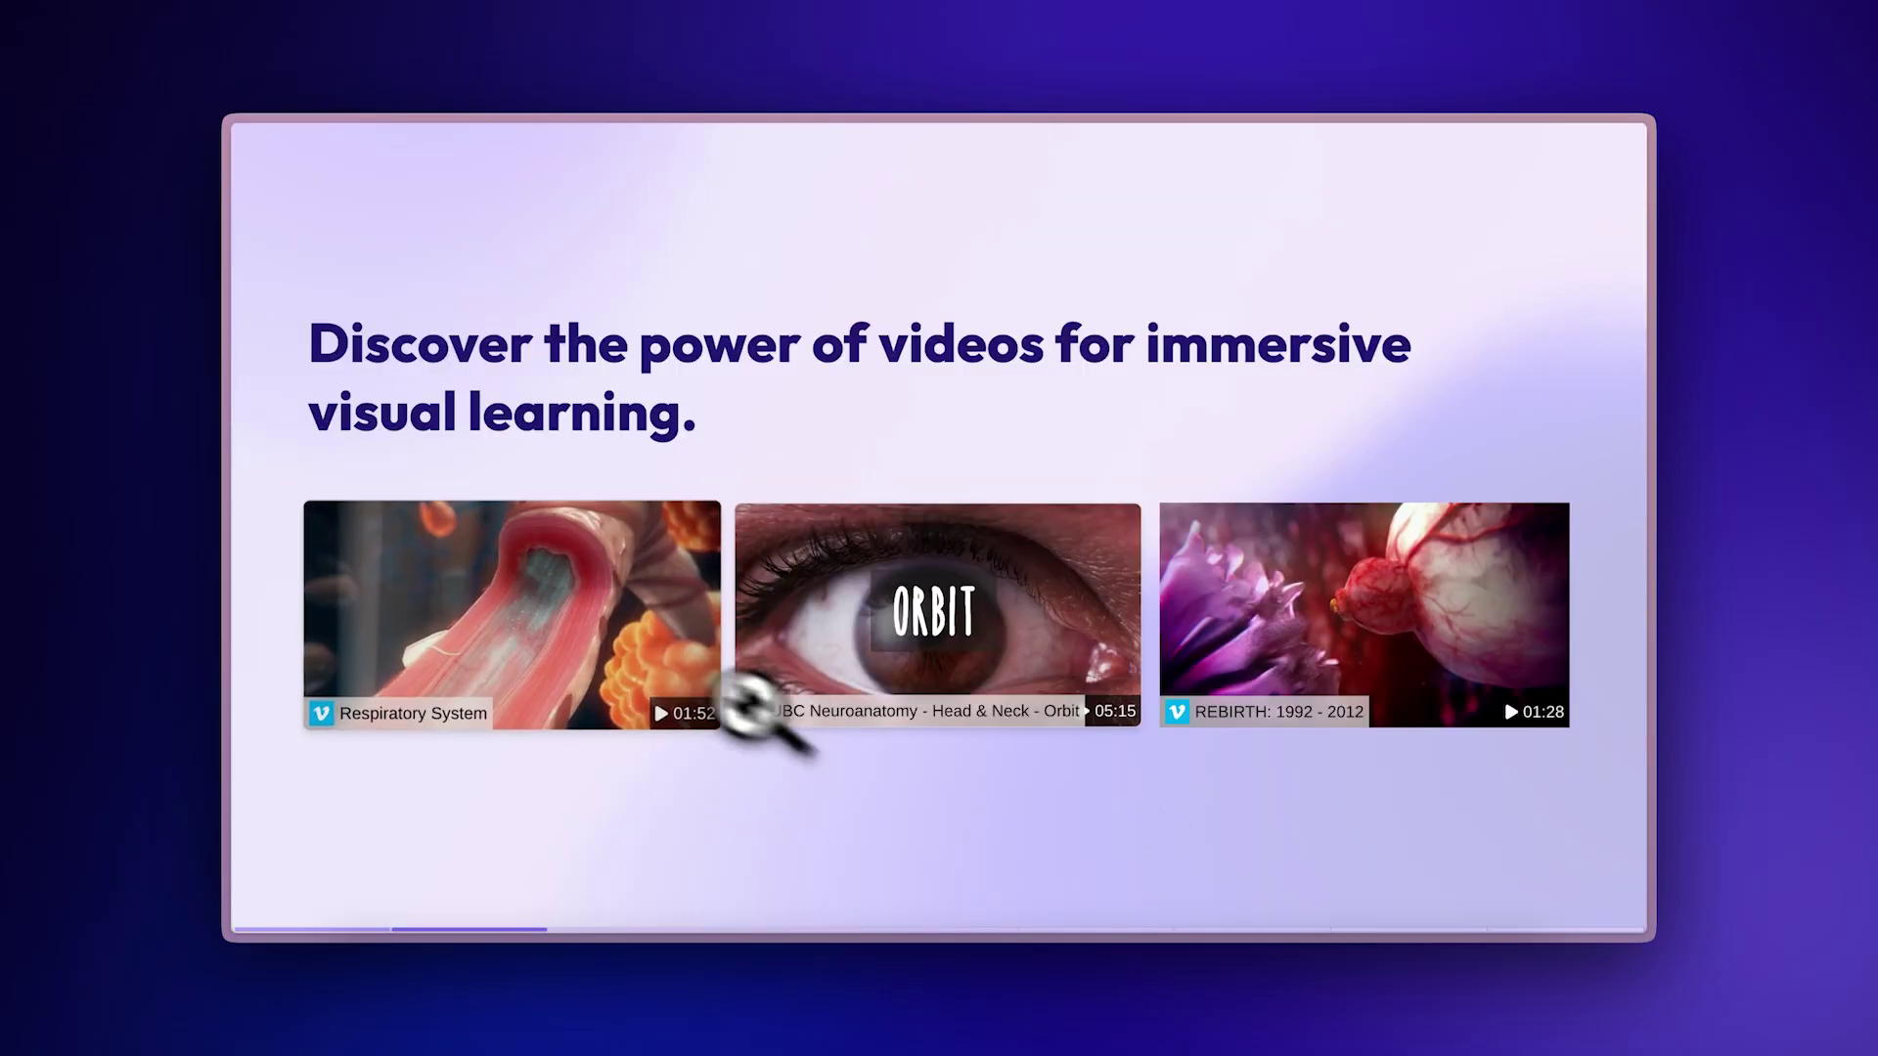
- View the Respiratory System video in the enlarged viewer, then move down to the Inspiration section
click(583, 620)
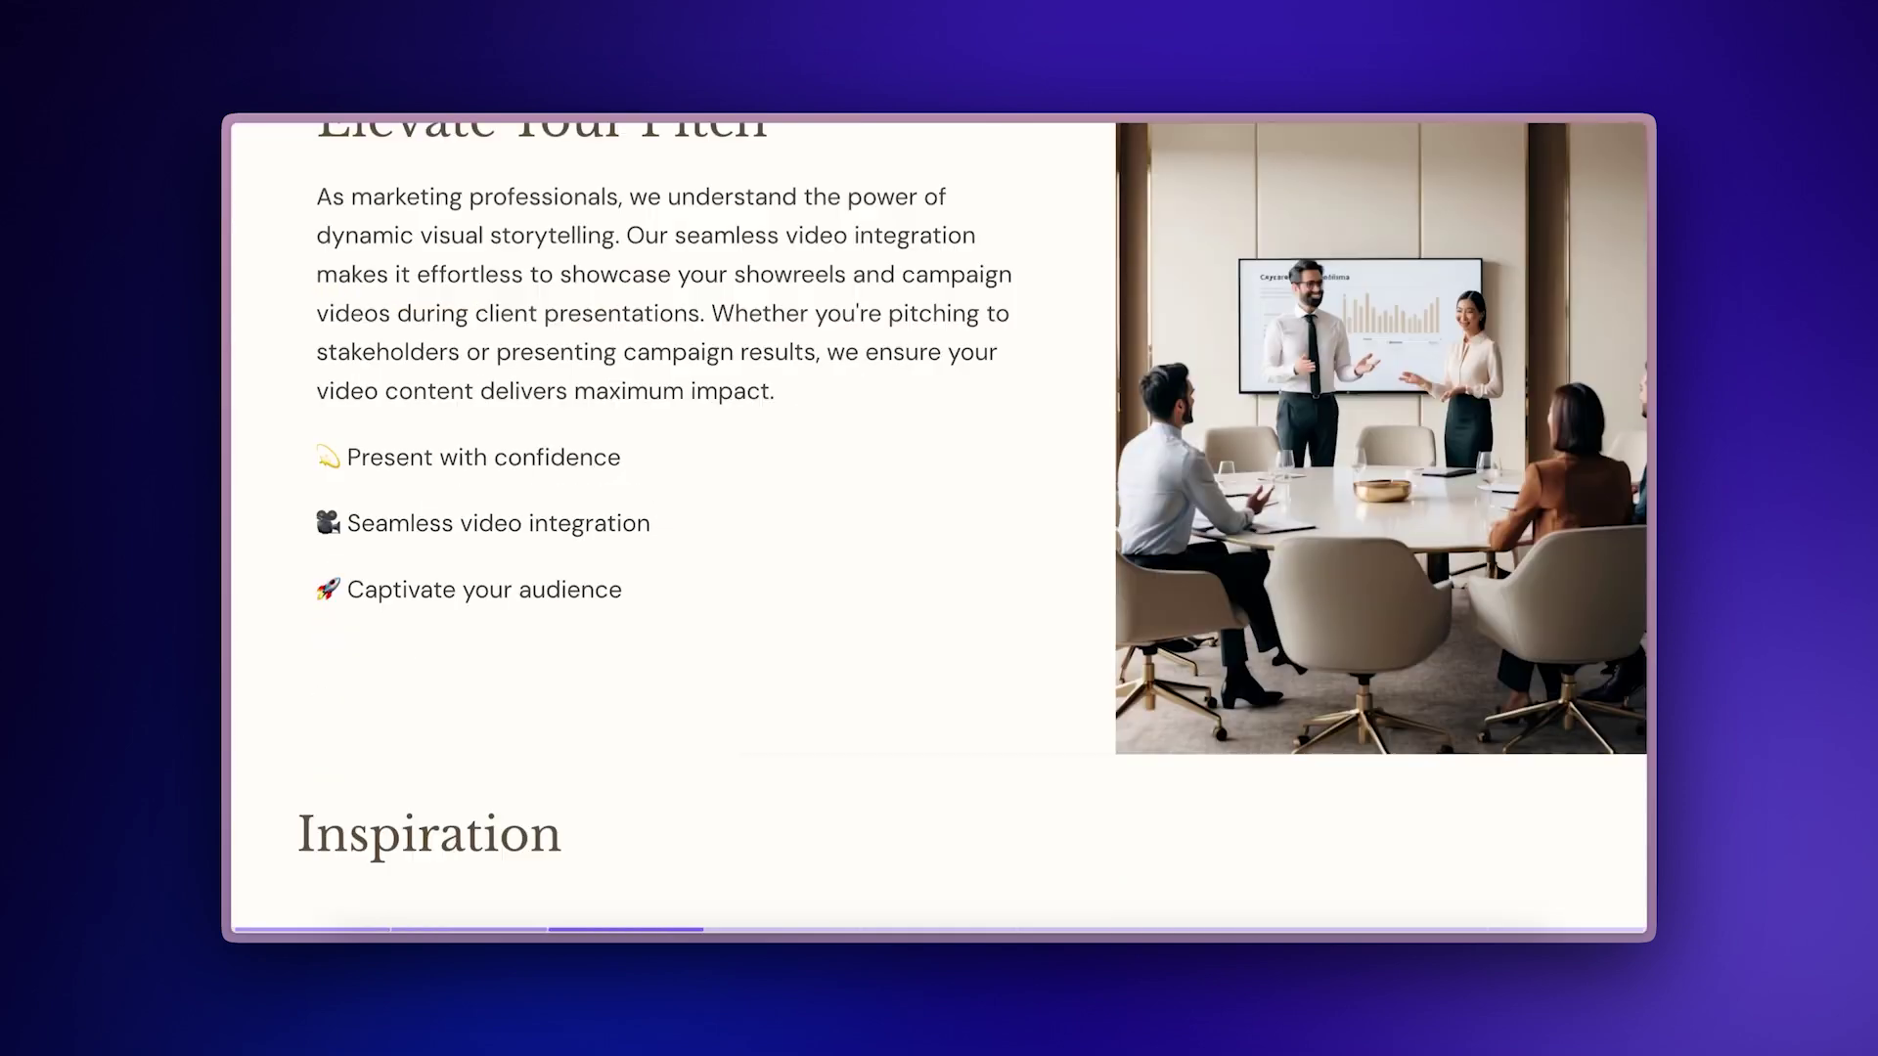
scroll(939, 529, down, 6)
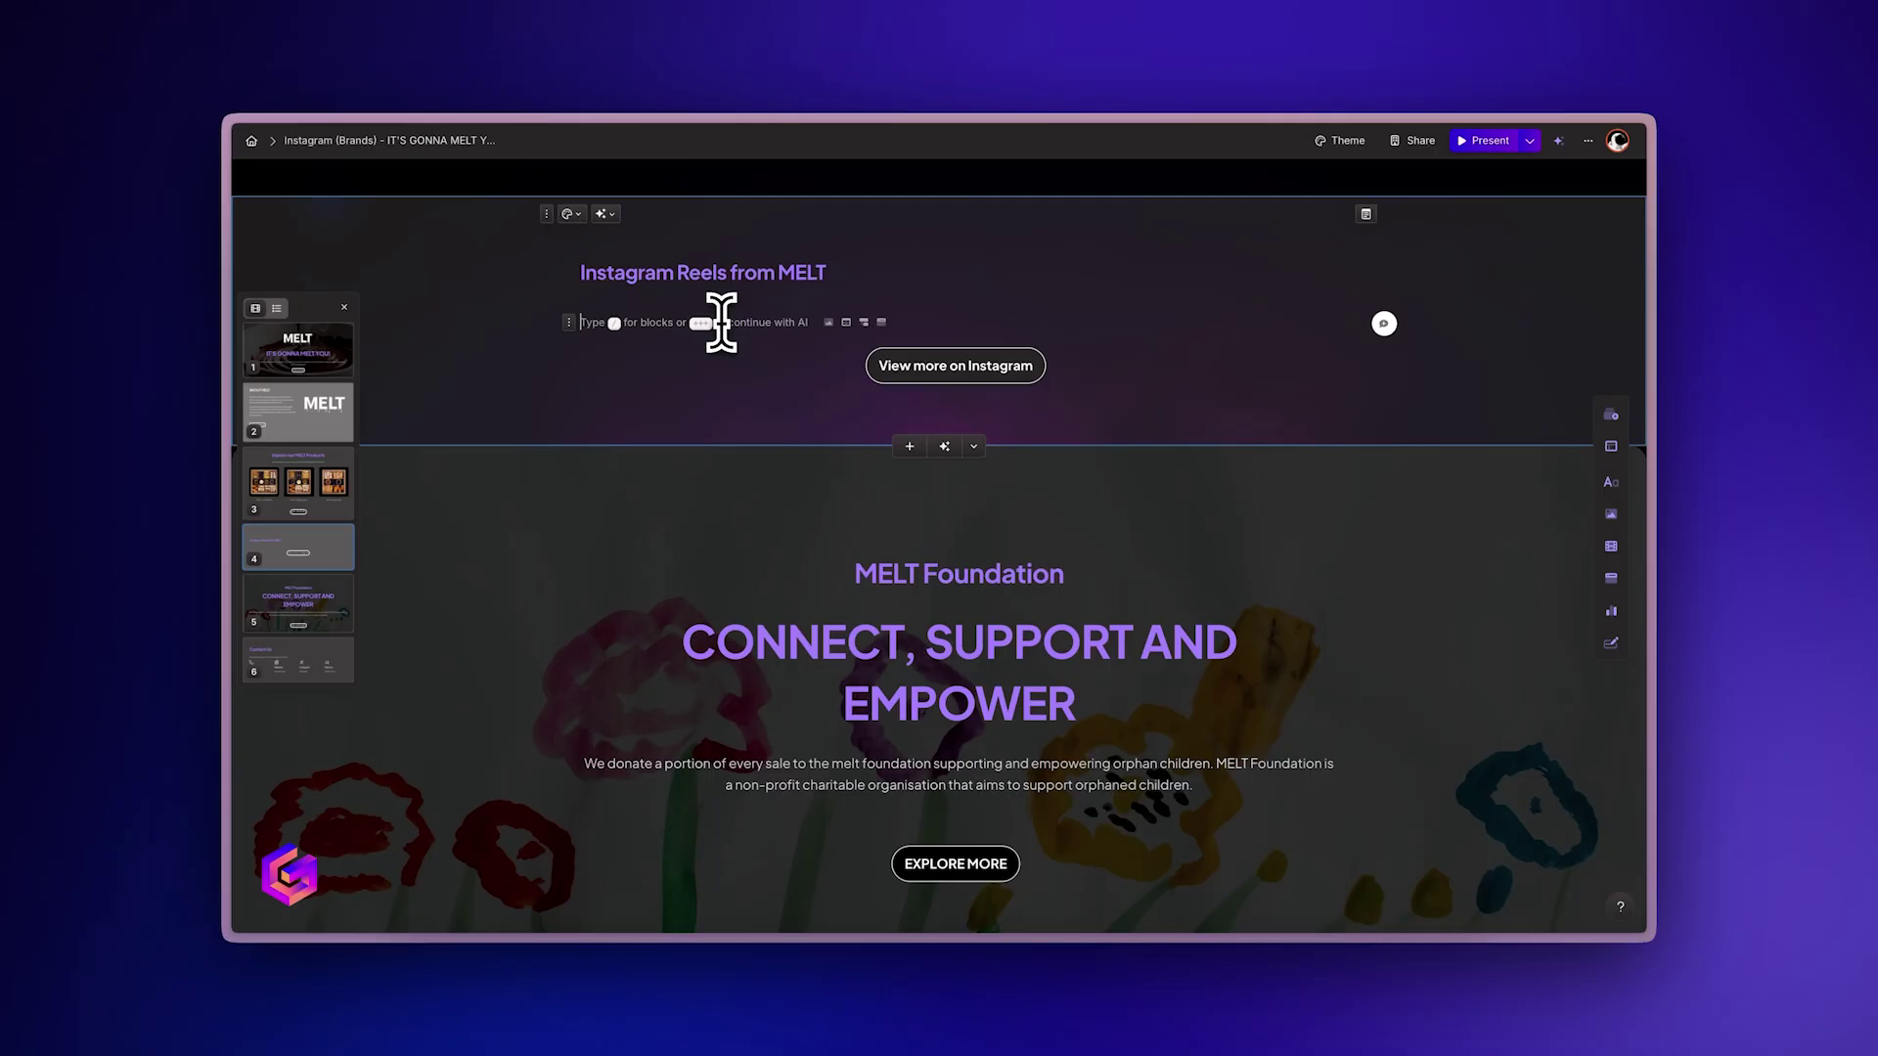
- Paste the Instagram link to embed the reel on the MELT slide, then play the third Starbucks reel
key(ctrl+v)
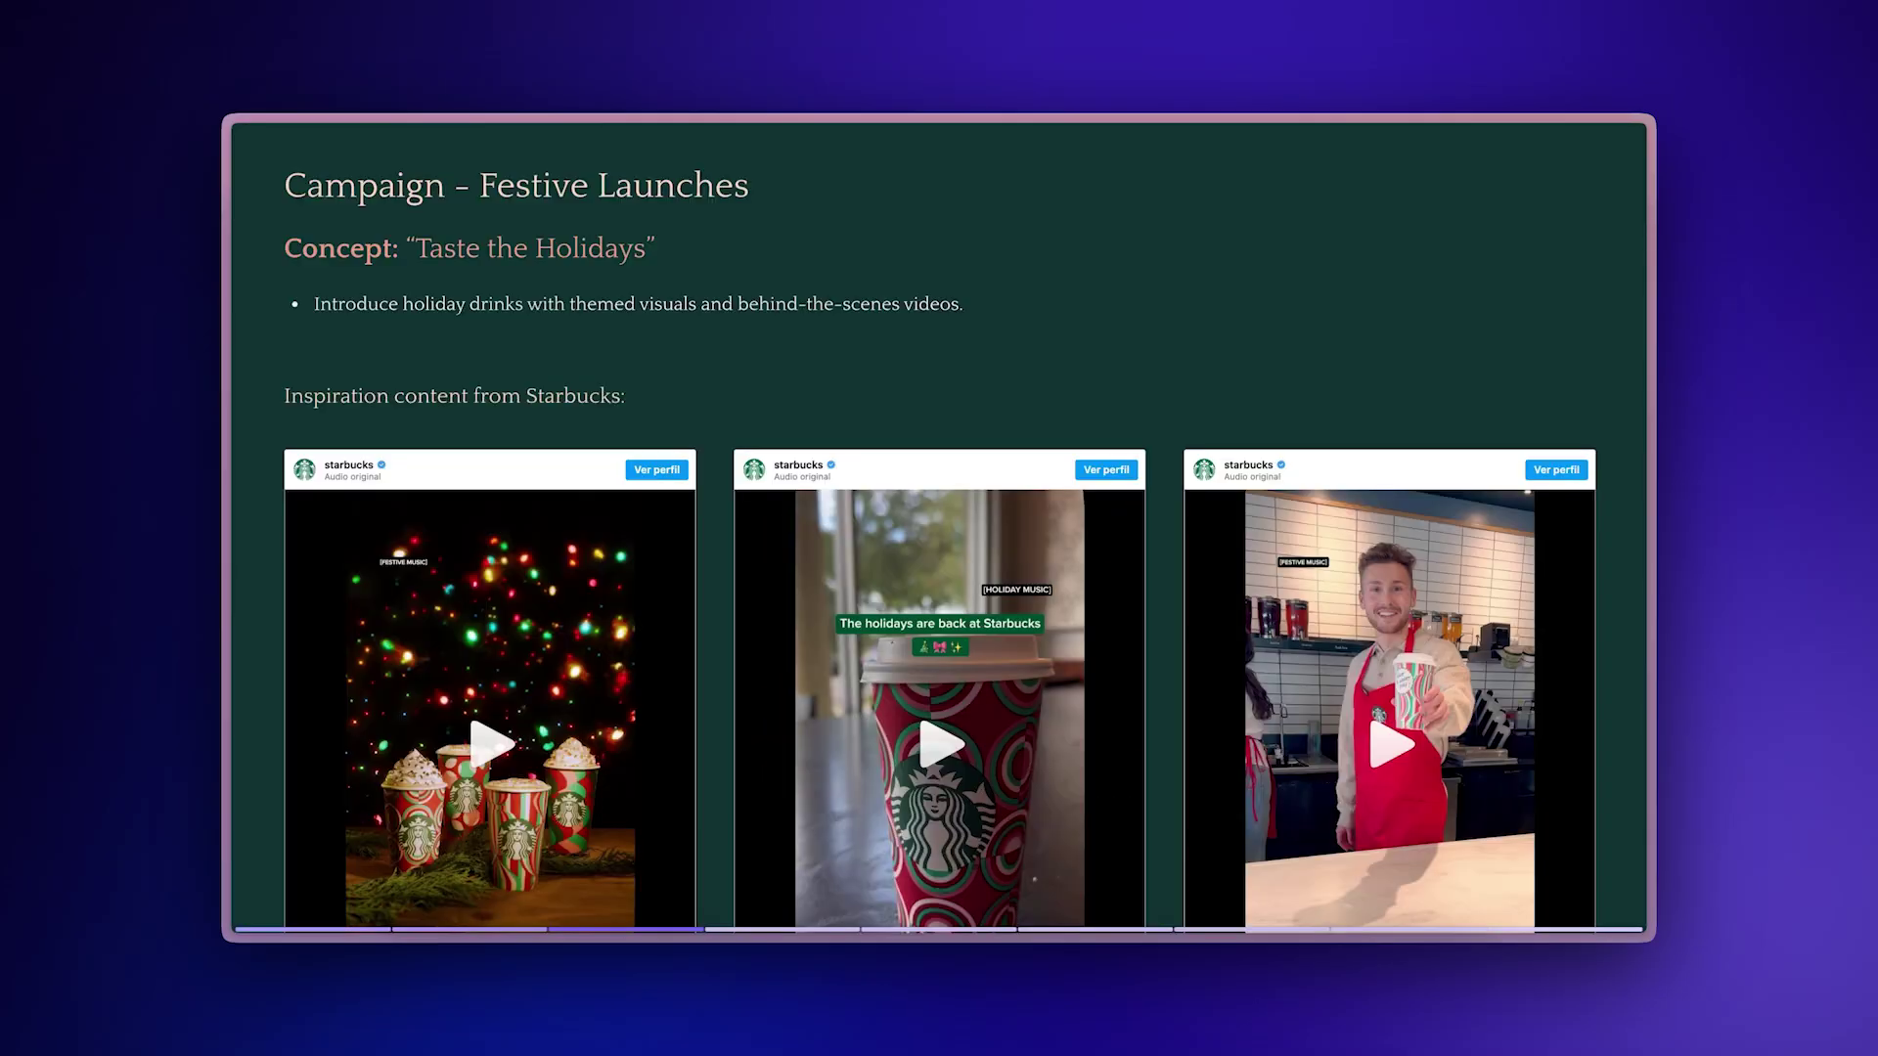
scroll(939, 538, down, 3)
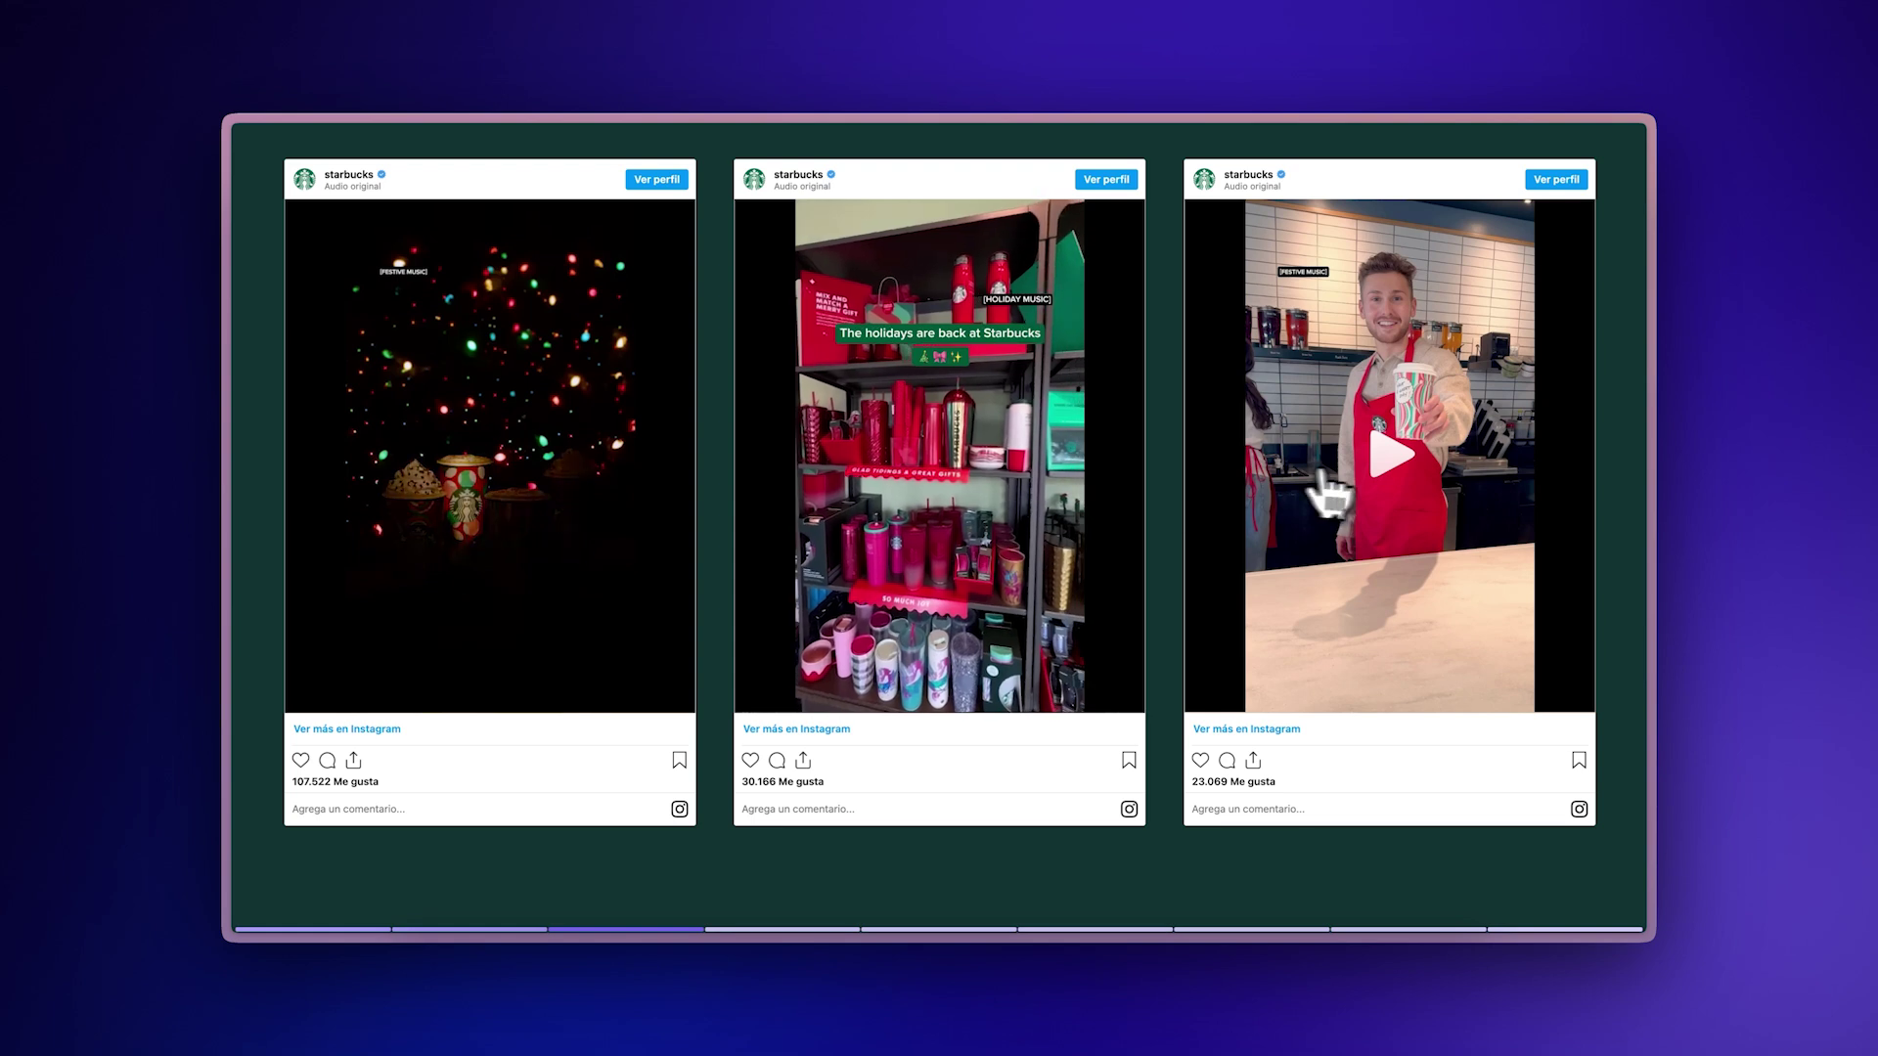
click(1360, 460)
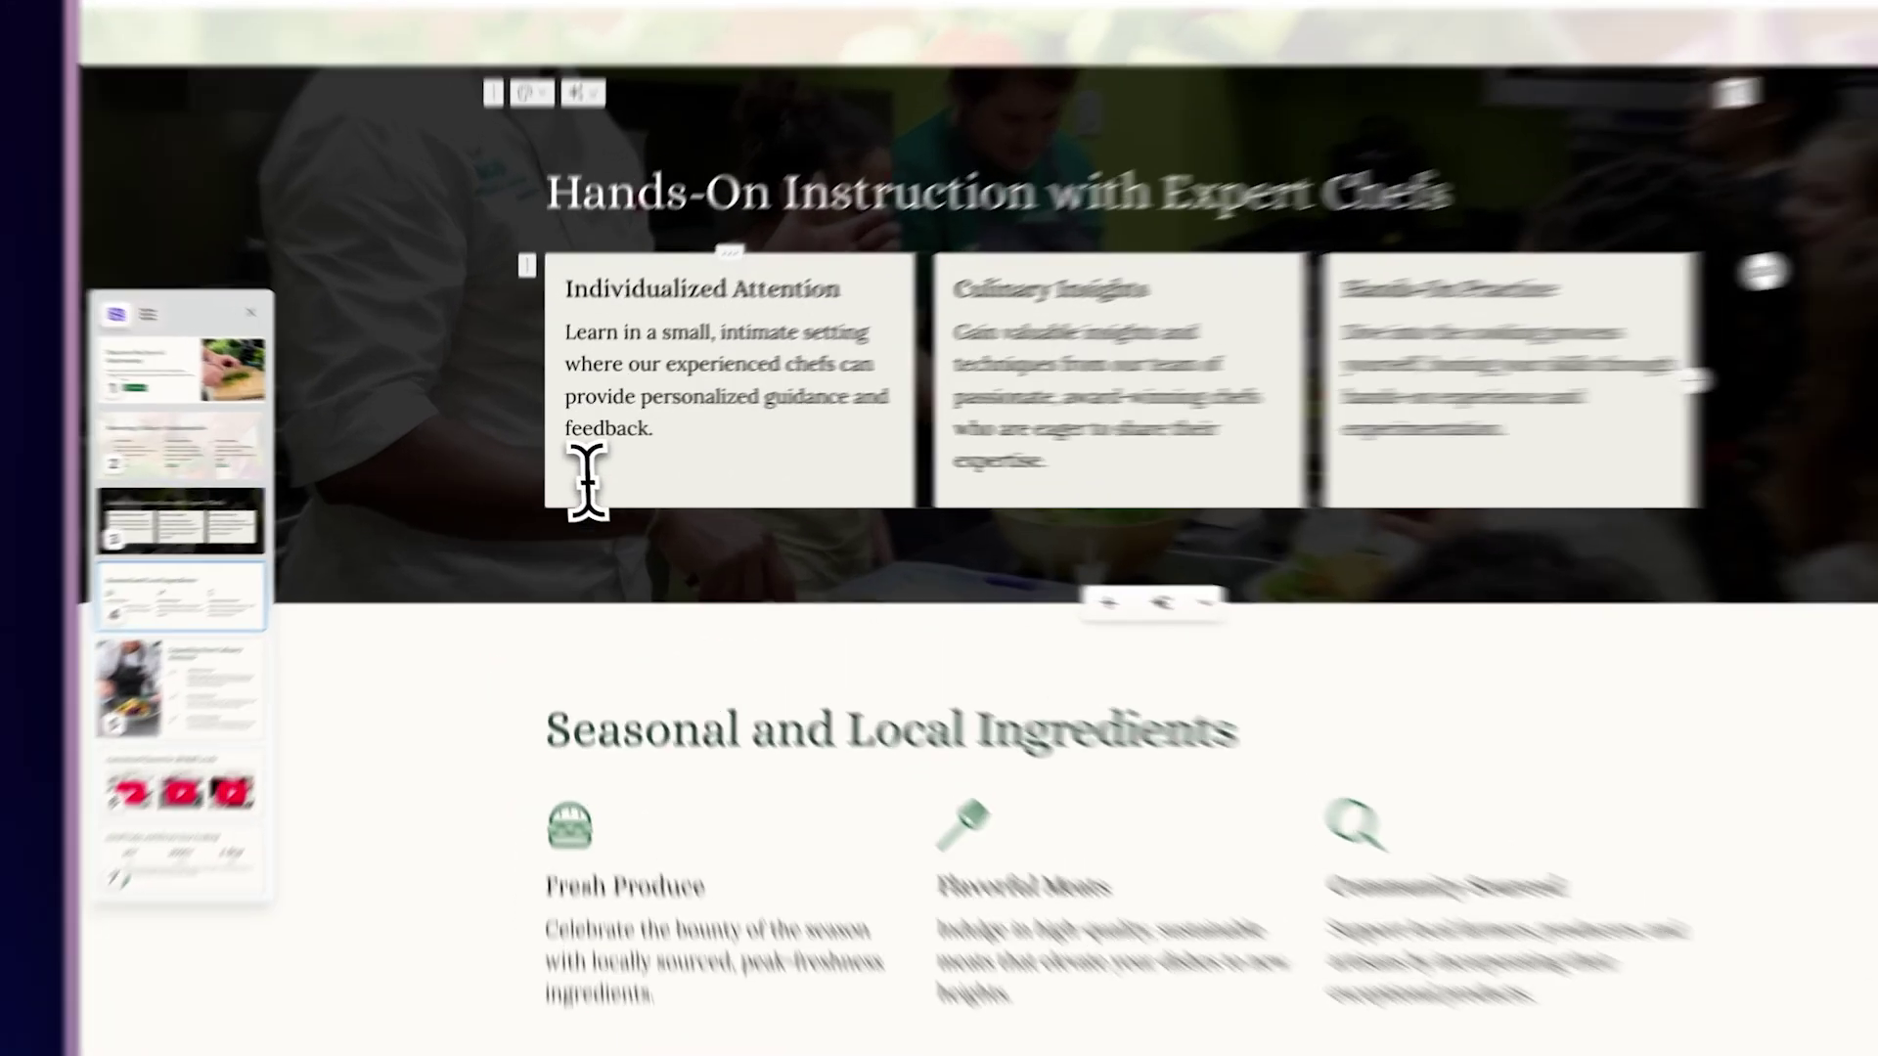
- Paste a YouTube link below the Individualized Attention text and play the embedded video
click(554, 471)
key(super+v)
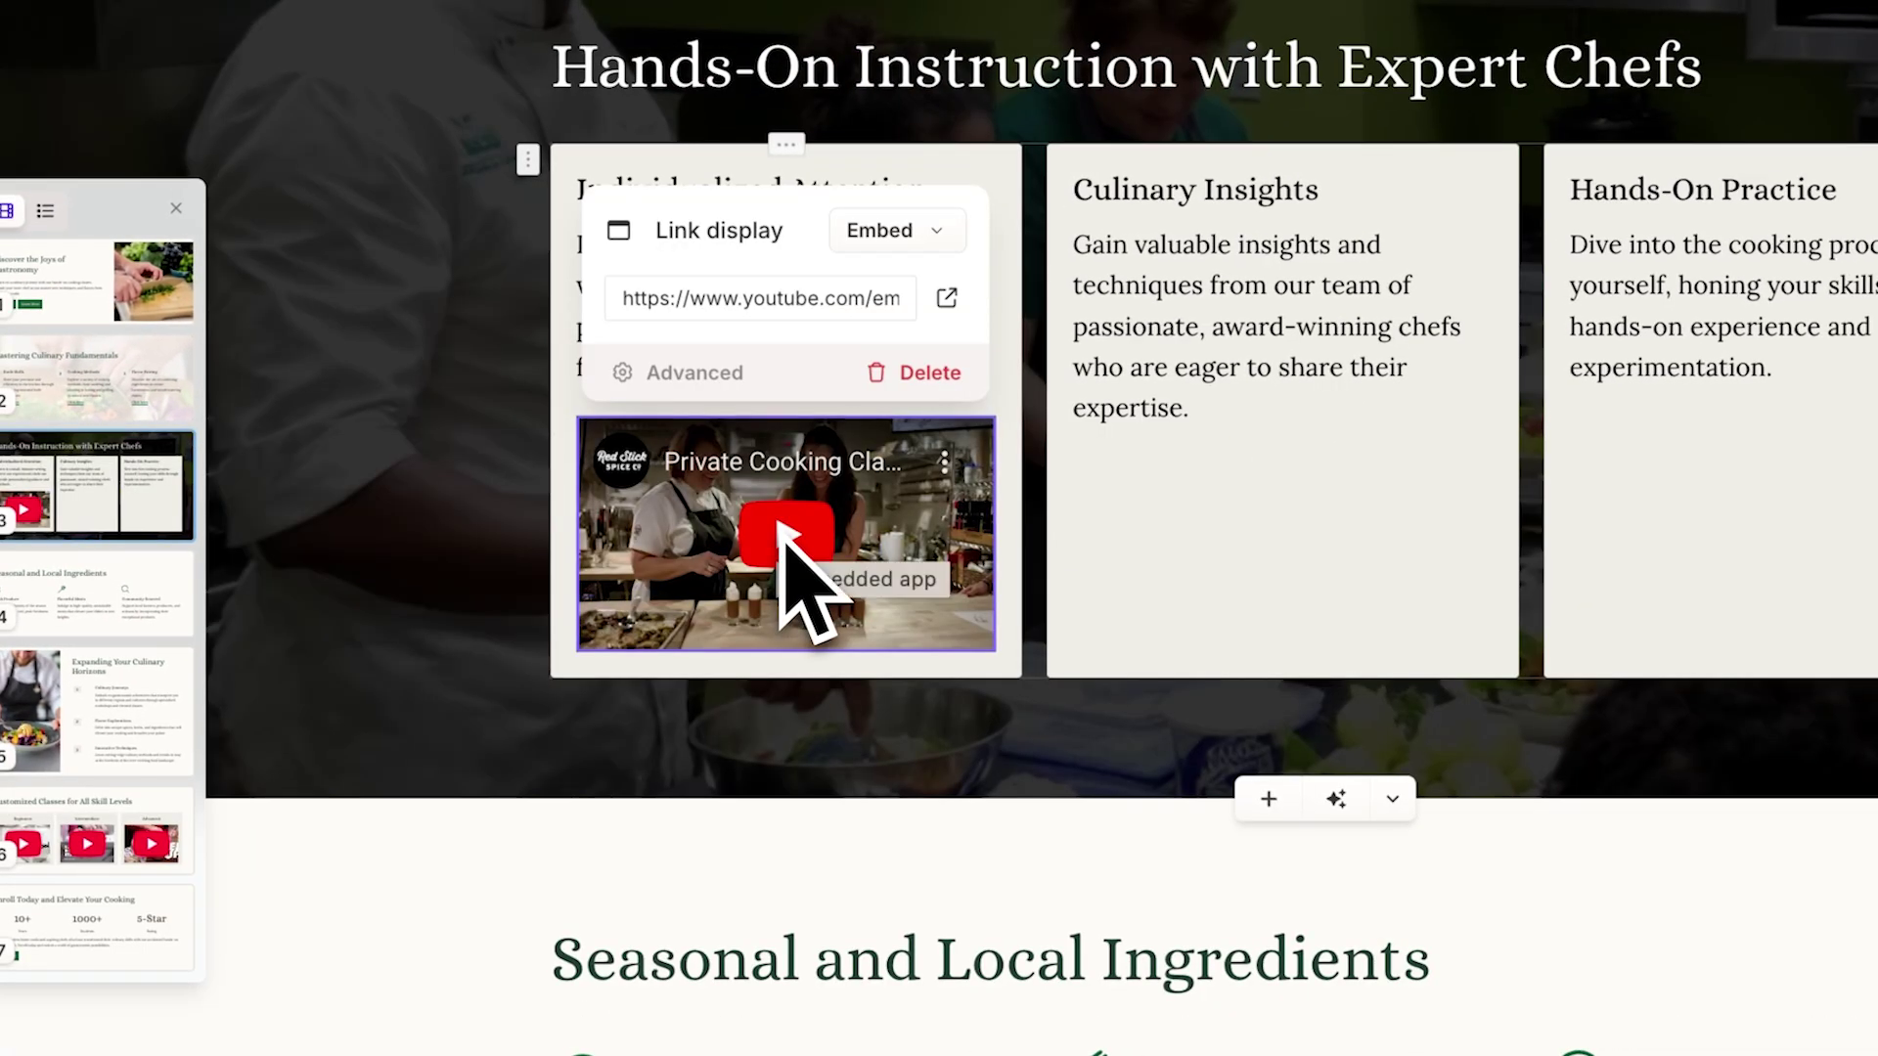
click(786, 595)
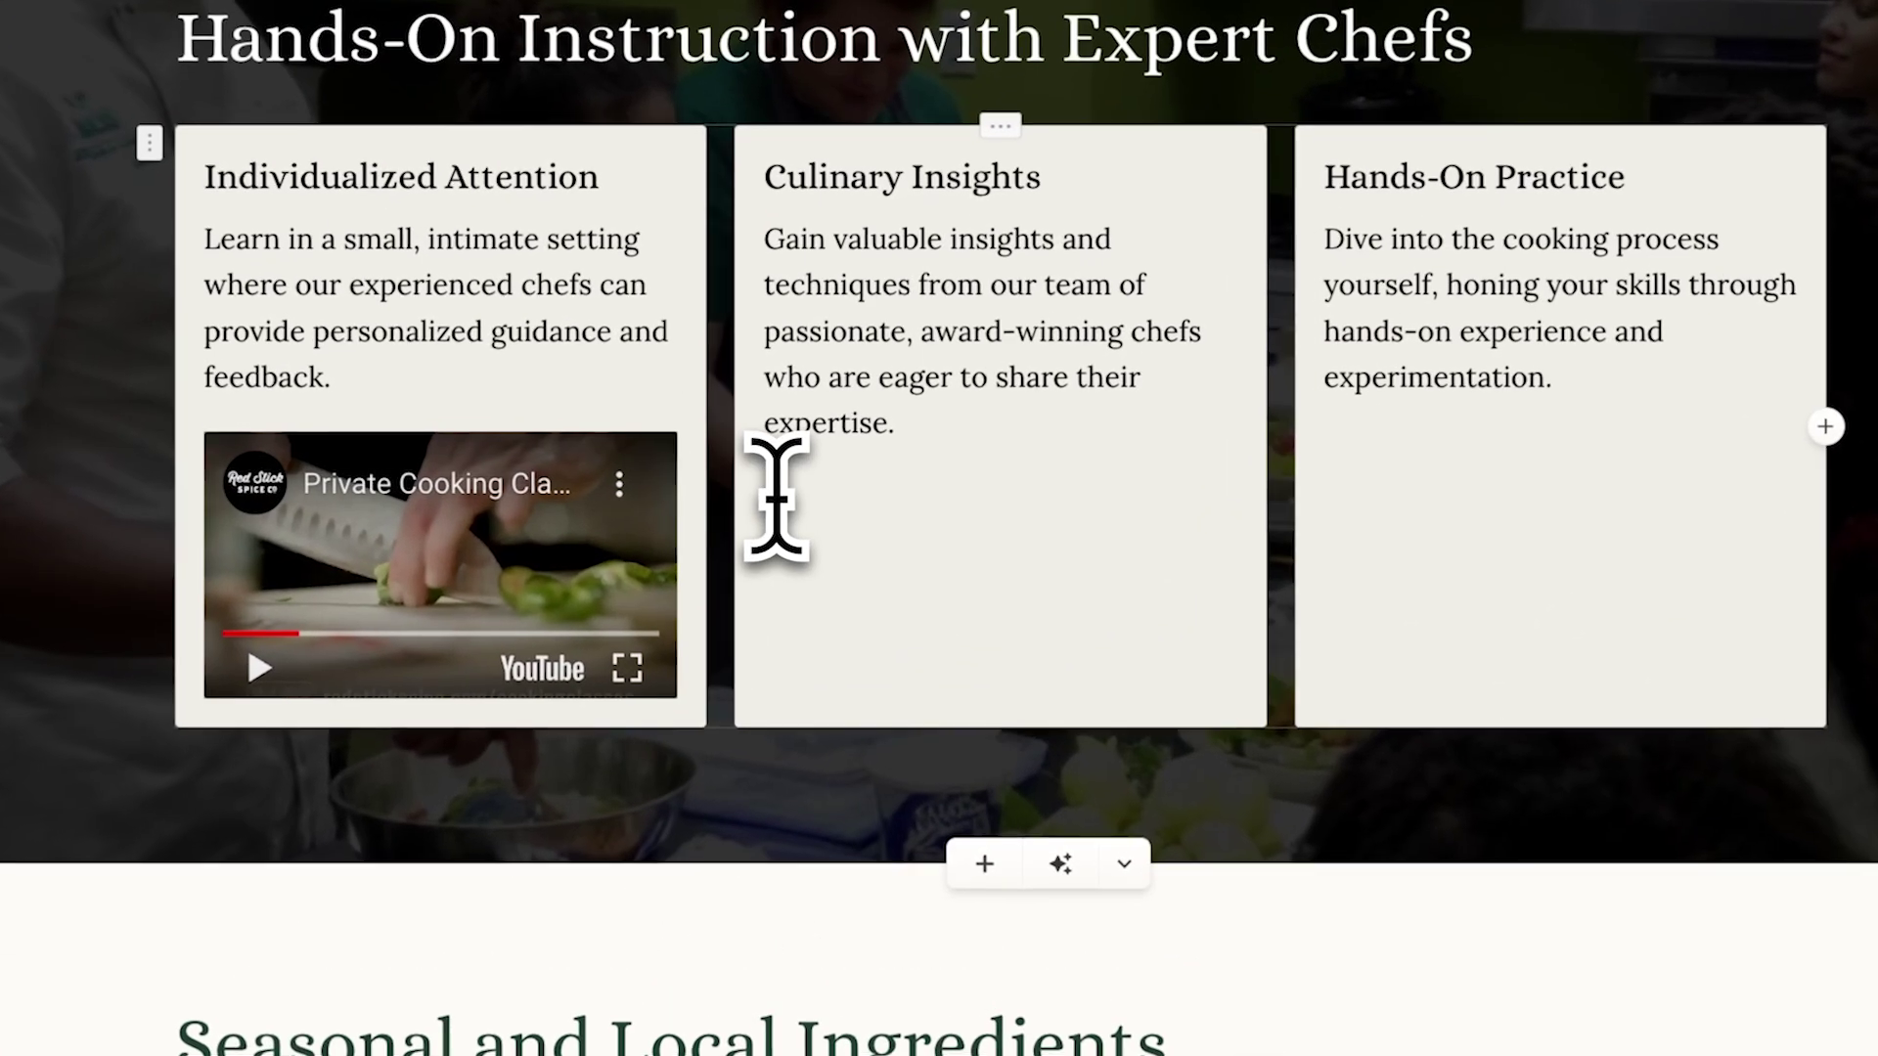
- Insert a YouTube embed via /yout under the Culinary Insights text, paste its link, then play and pause it
click(777, 489)
text(/)
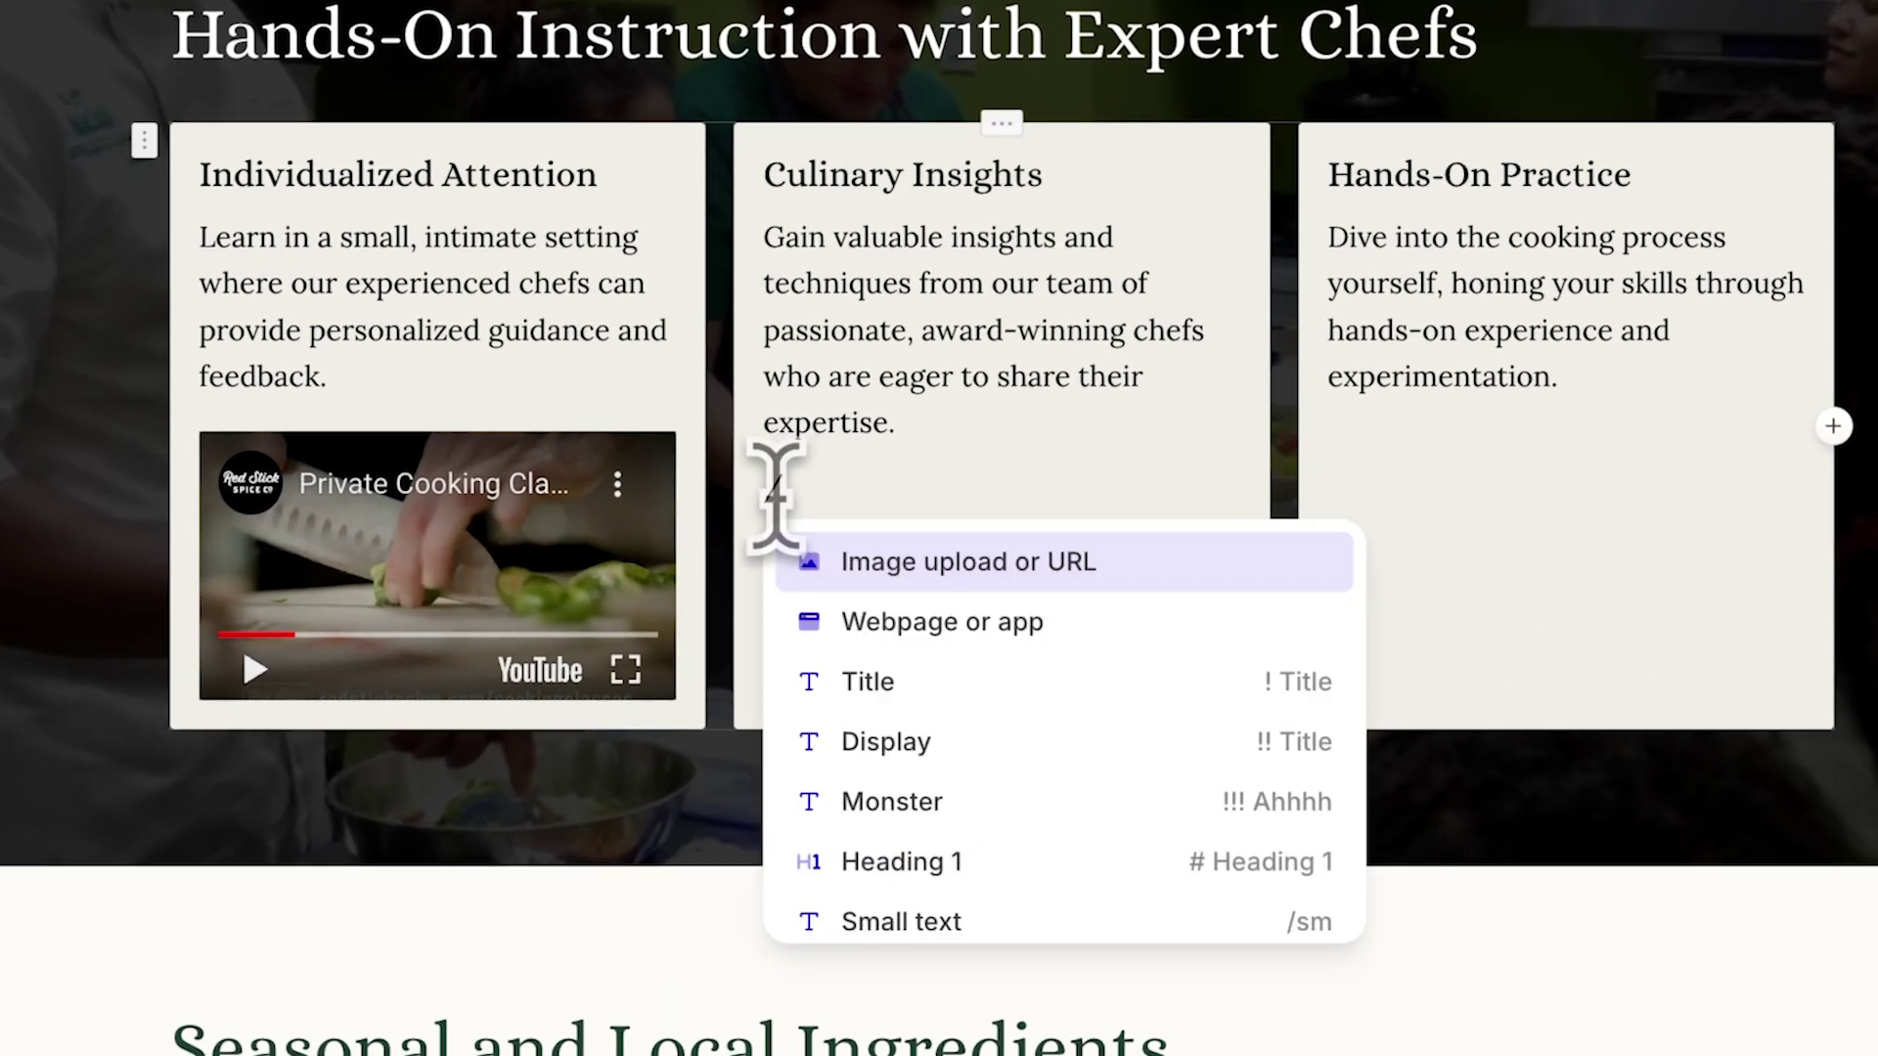
text(youtube)
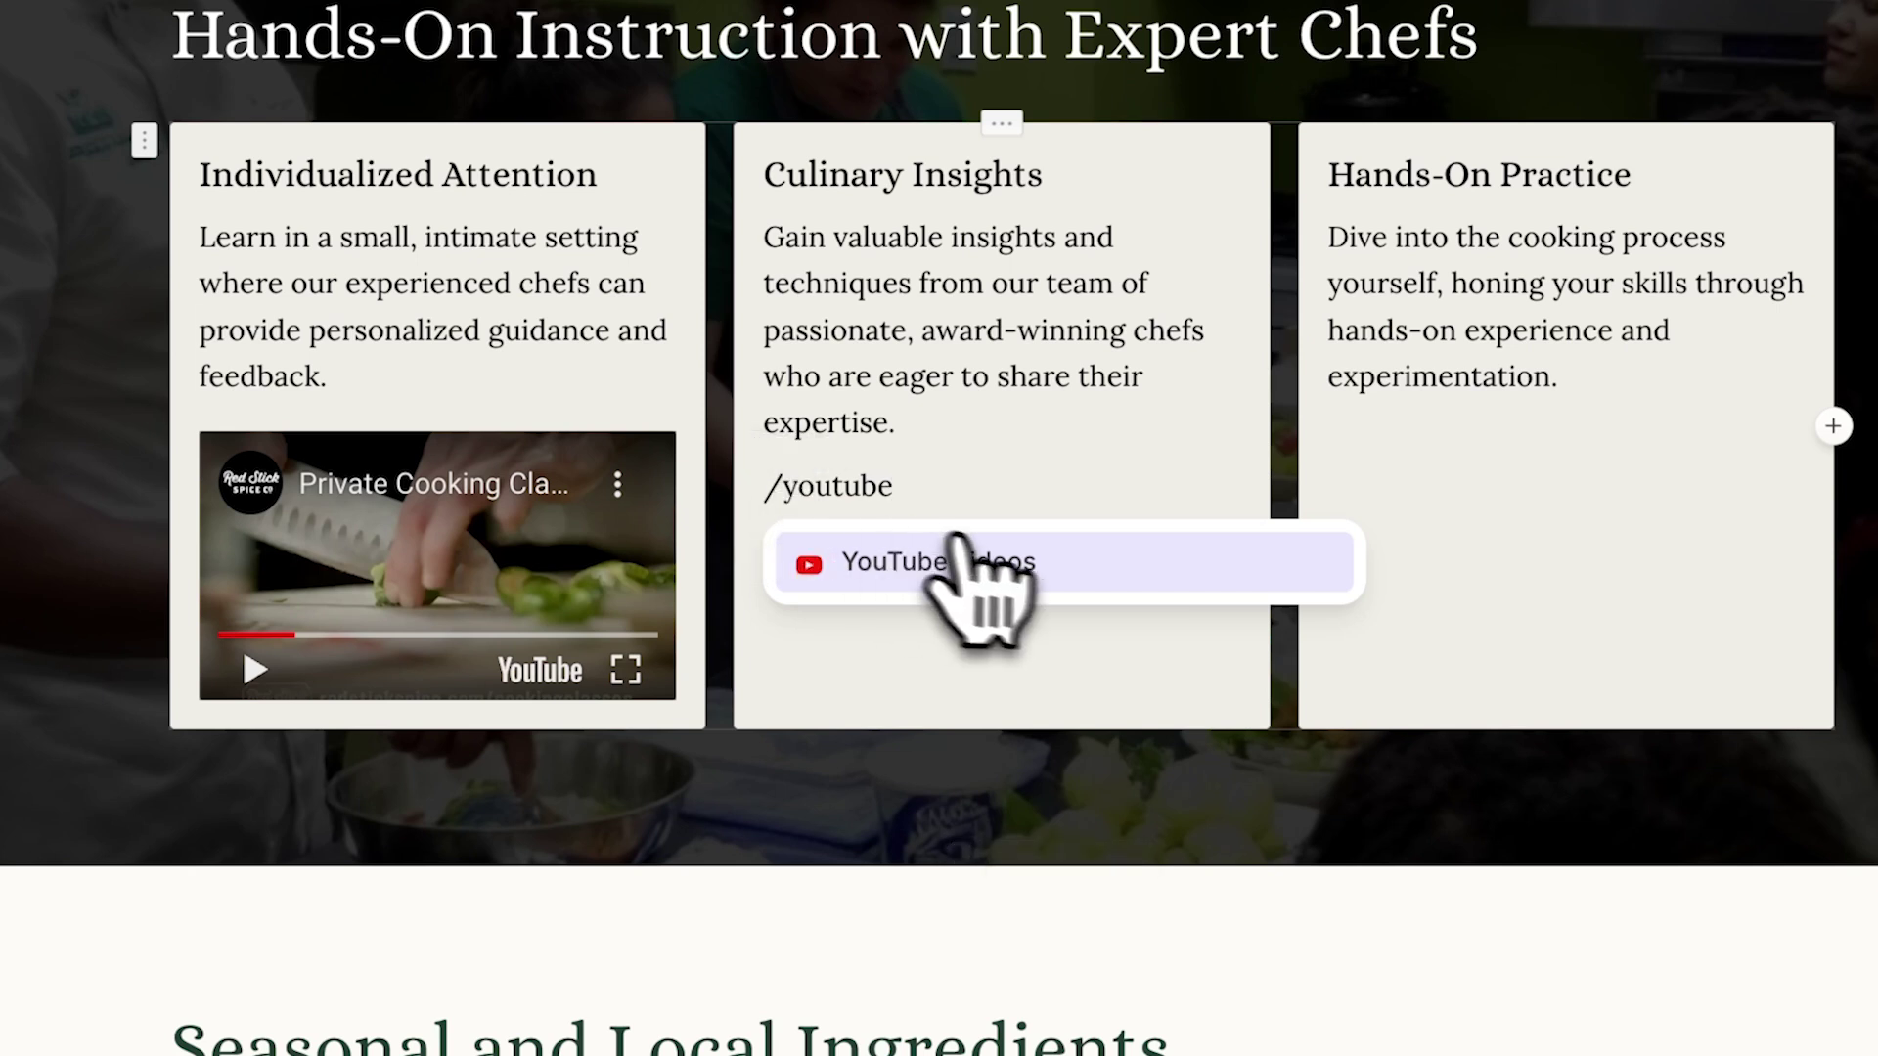
click(1076, 572)
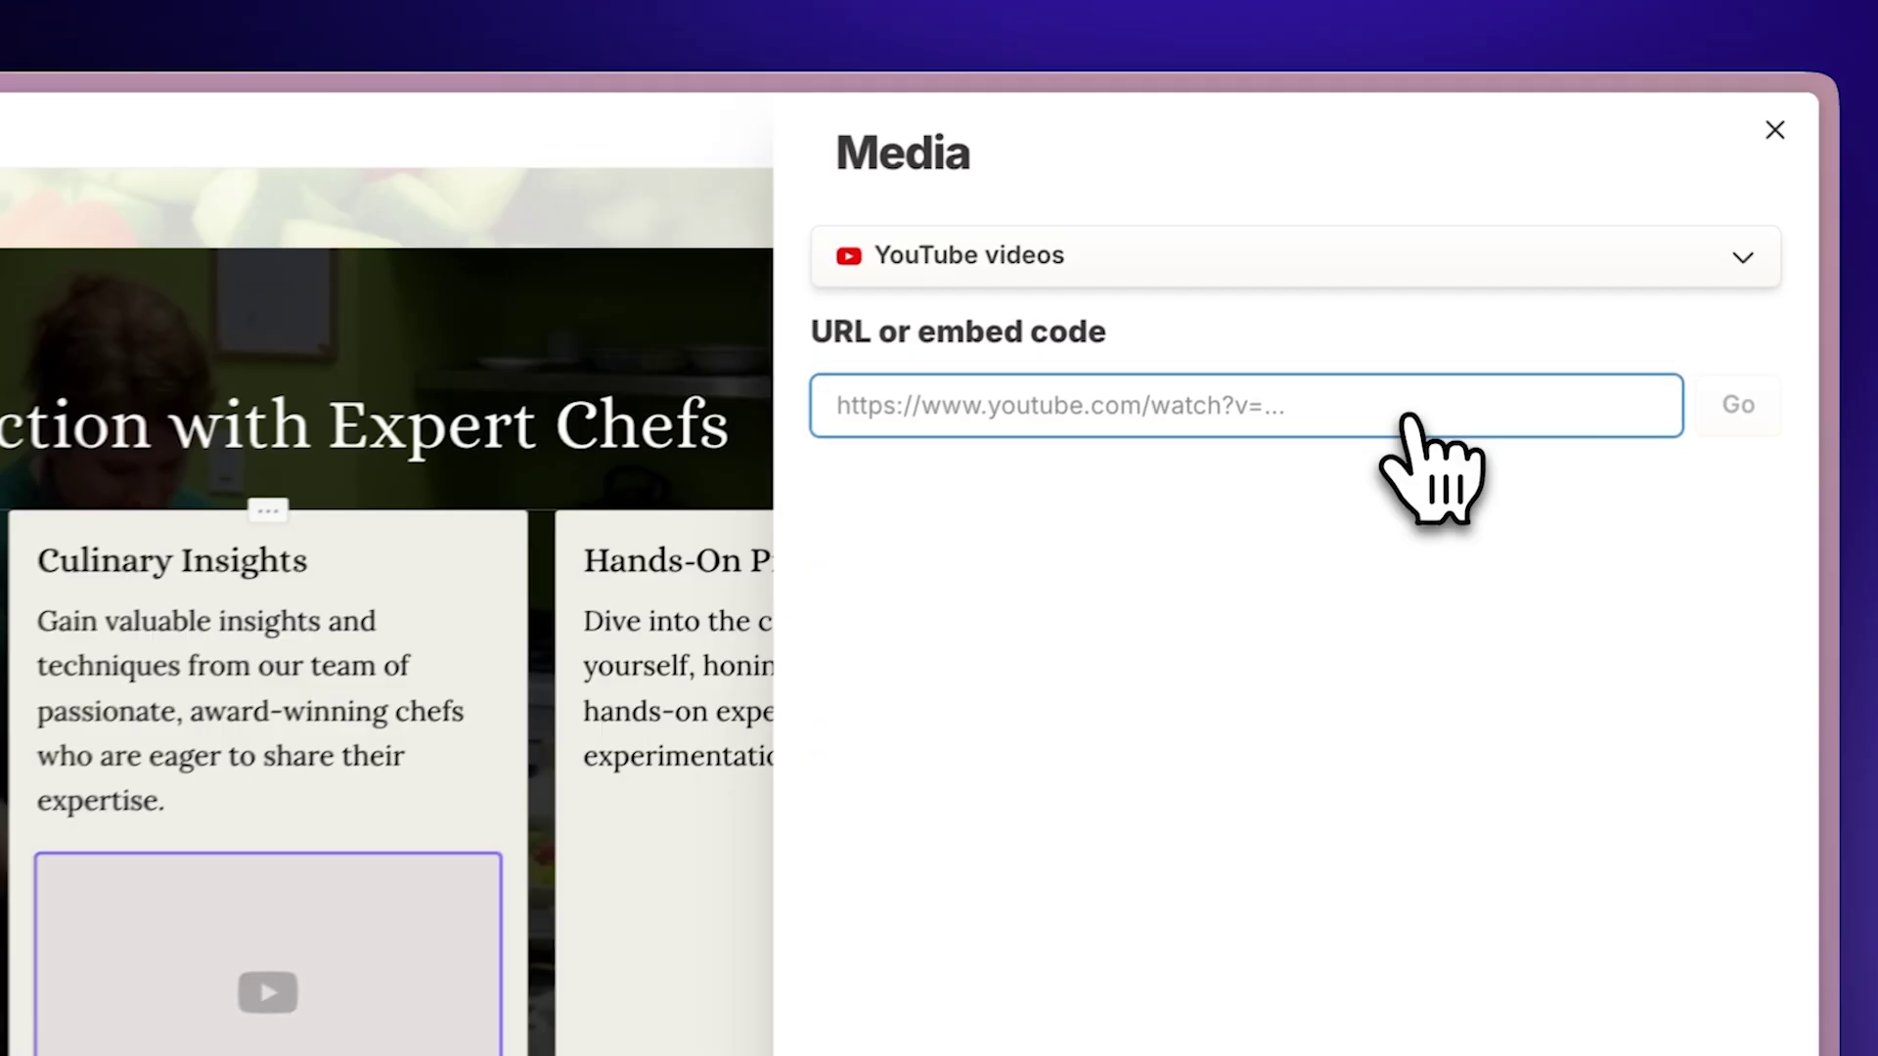
text(https://www.youtube.com/embed/BHcyuzXRqLs?rel=0)
click(1780, 131)
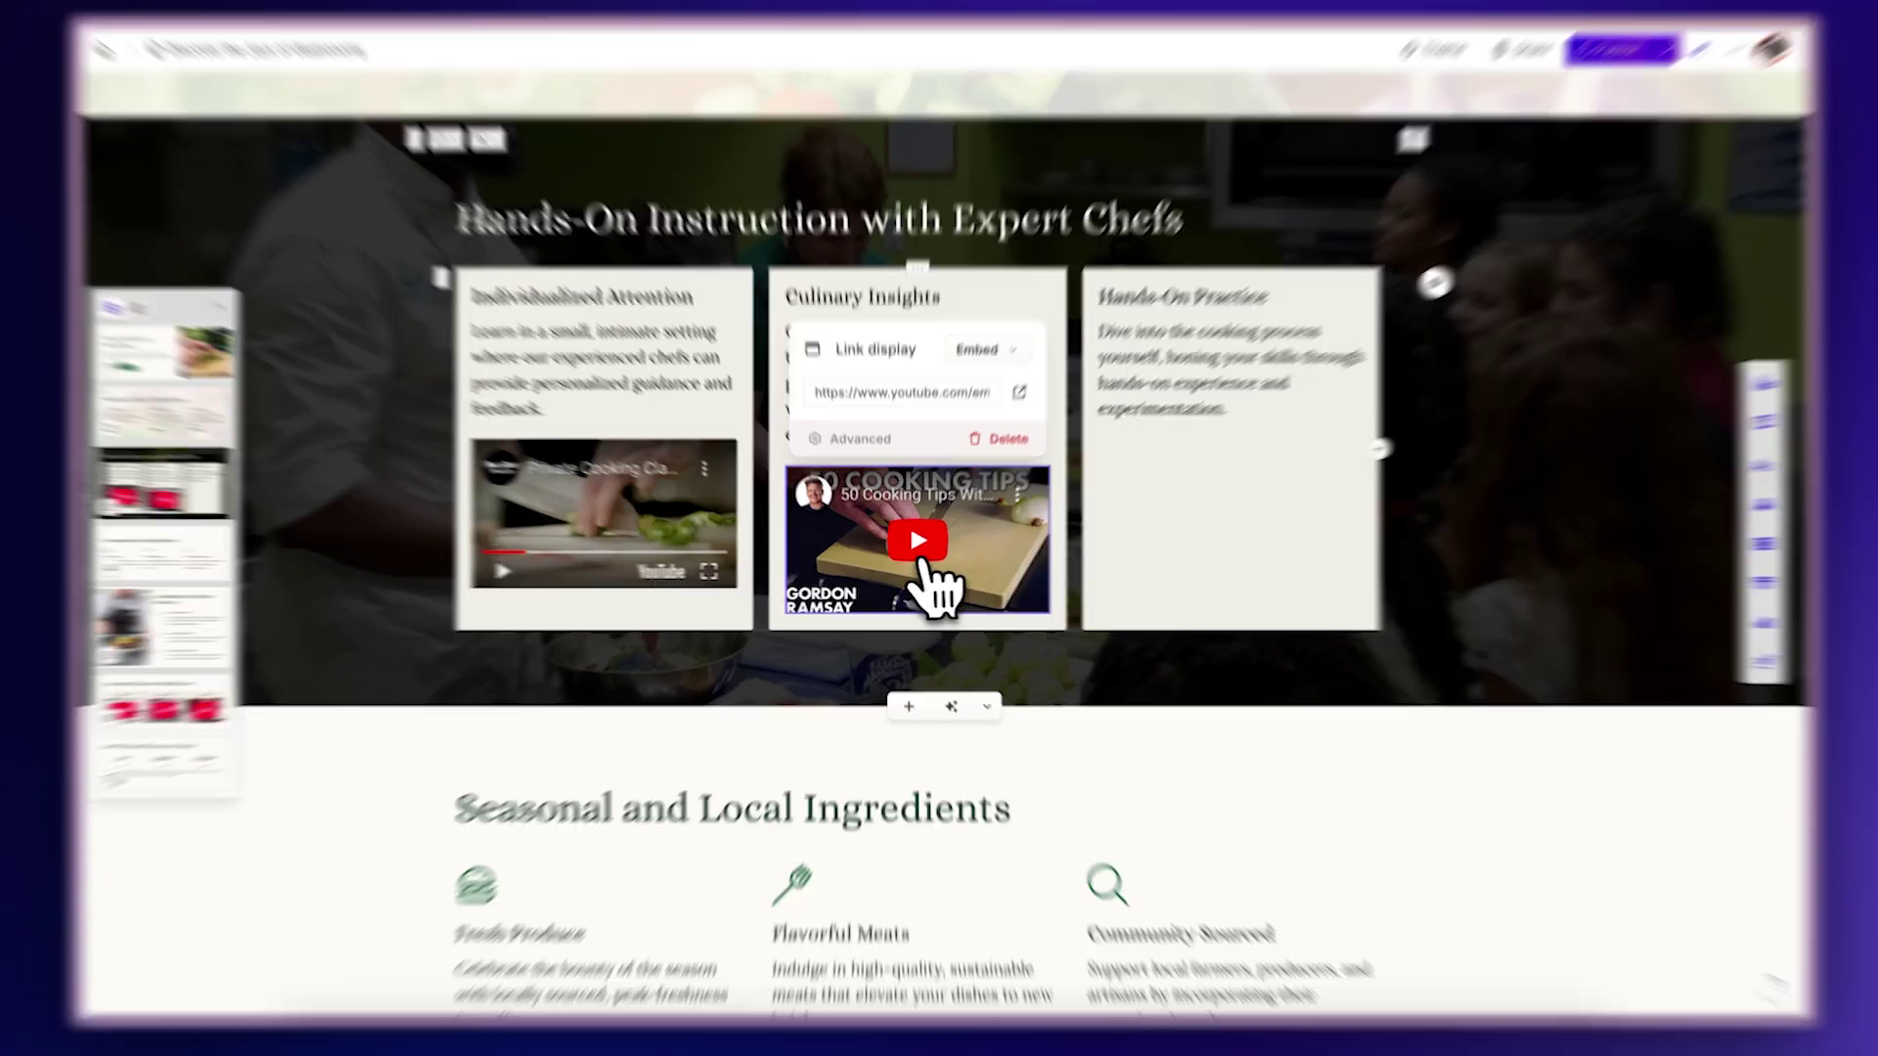
click(916, 546)
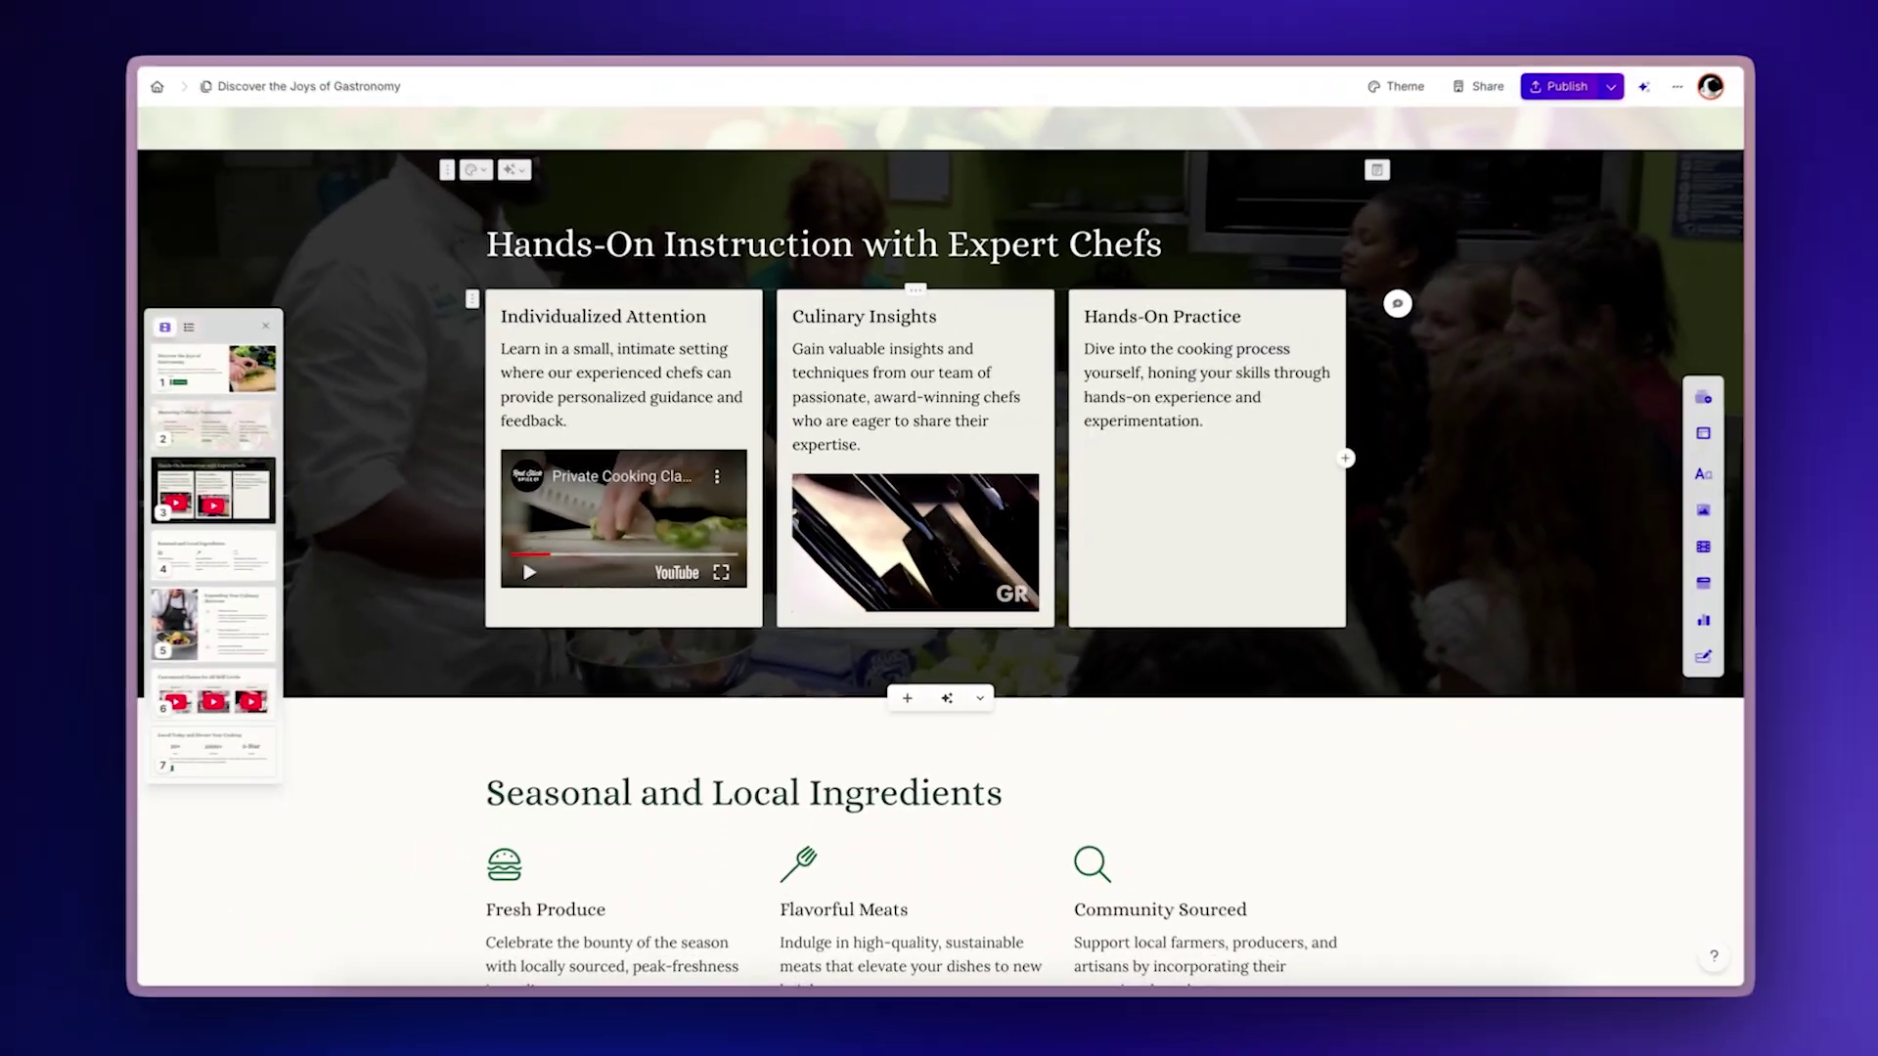
click(934, 538)
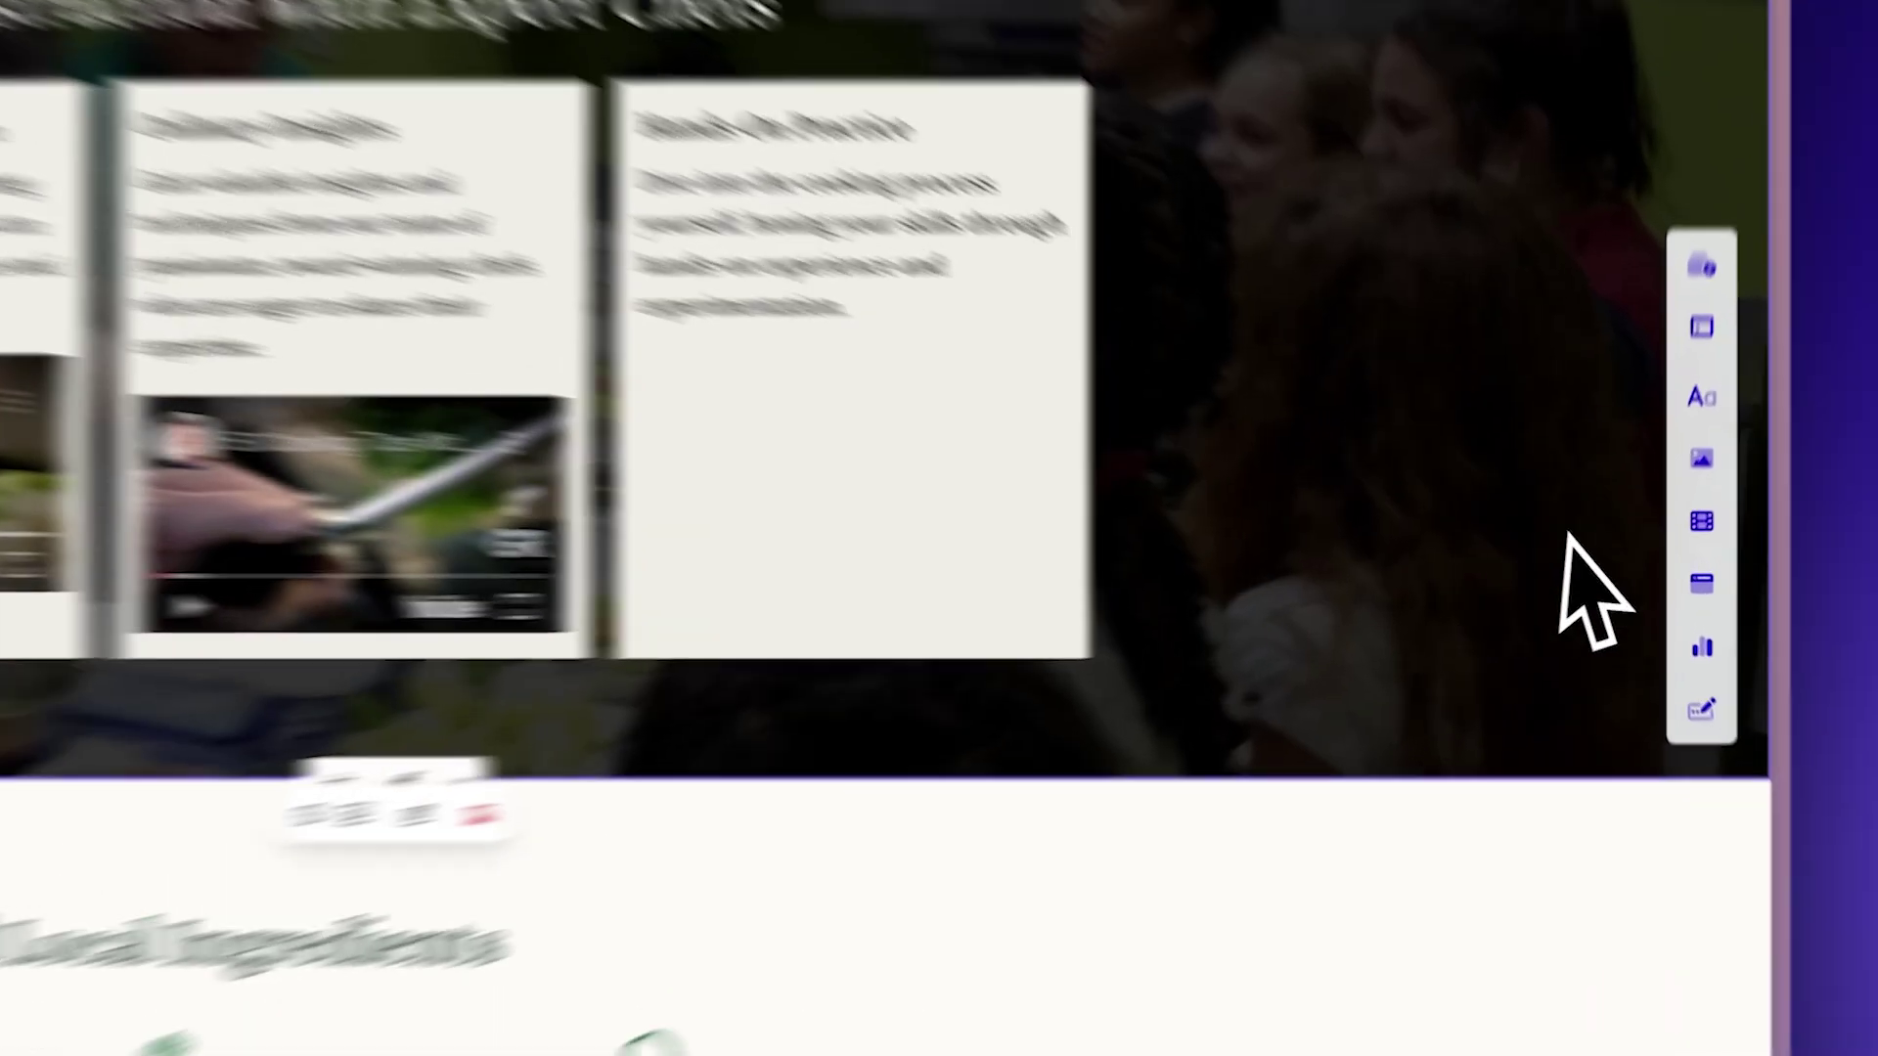
mouse_move(1702, 520)
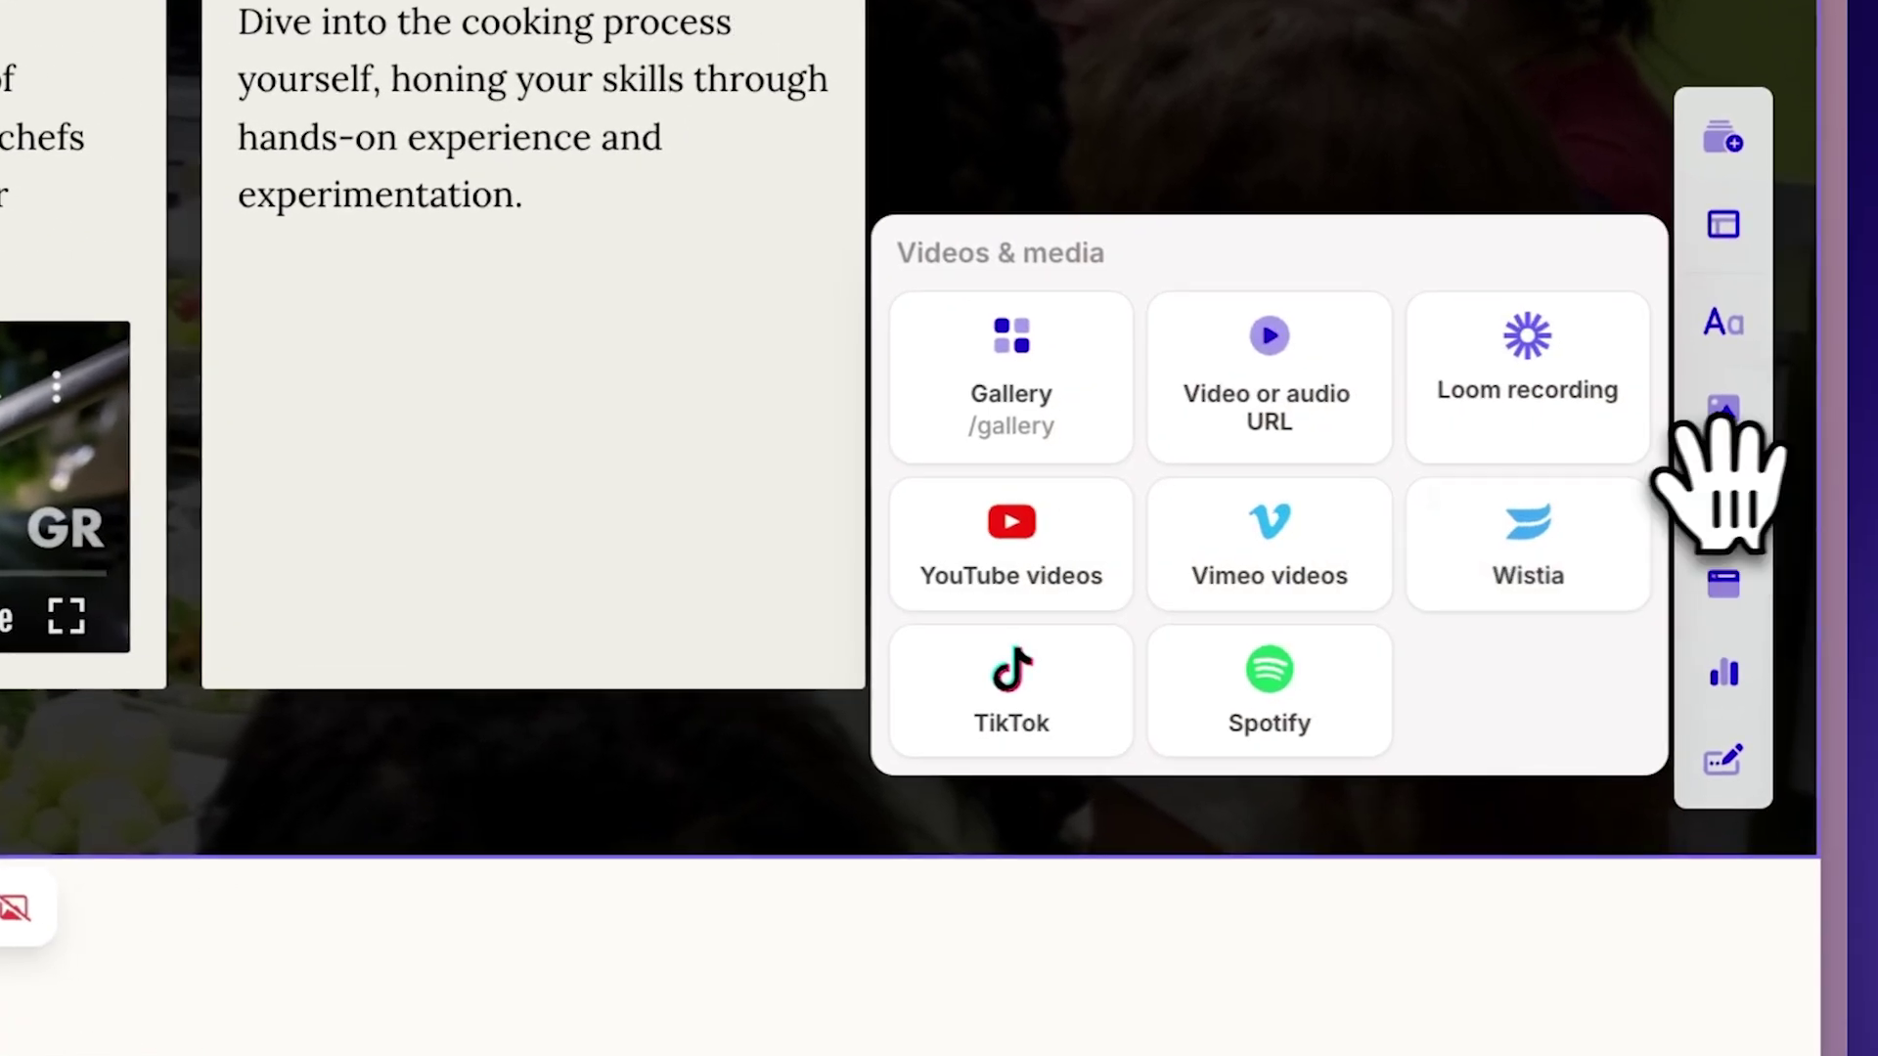
- Drop a YouTube embed into the Hands-On Practice card, paste the video link, and play it
drag(1081, 543, 570, 264)
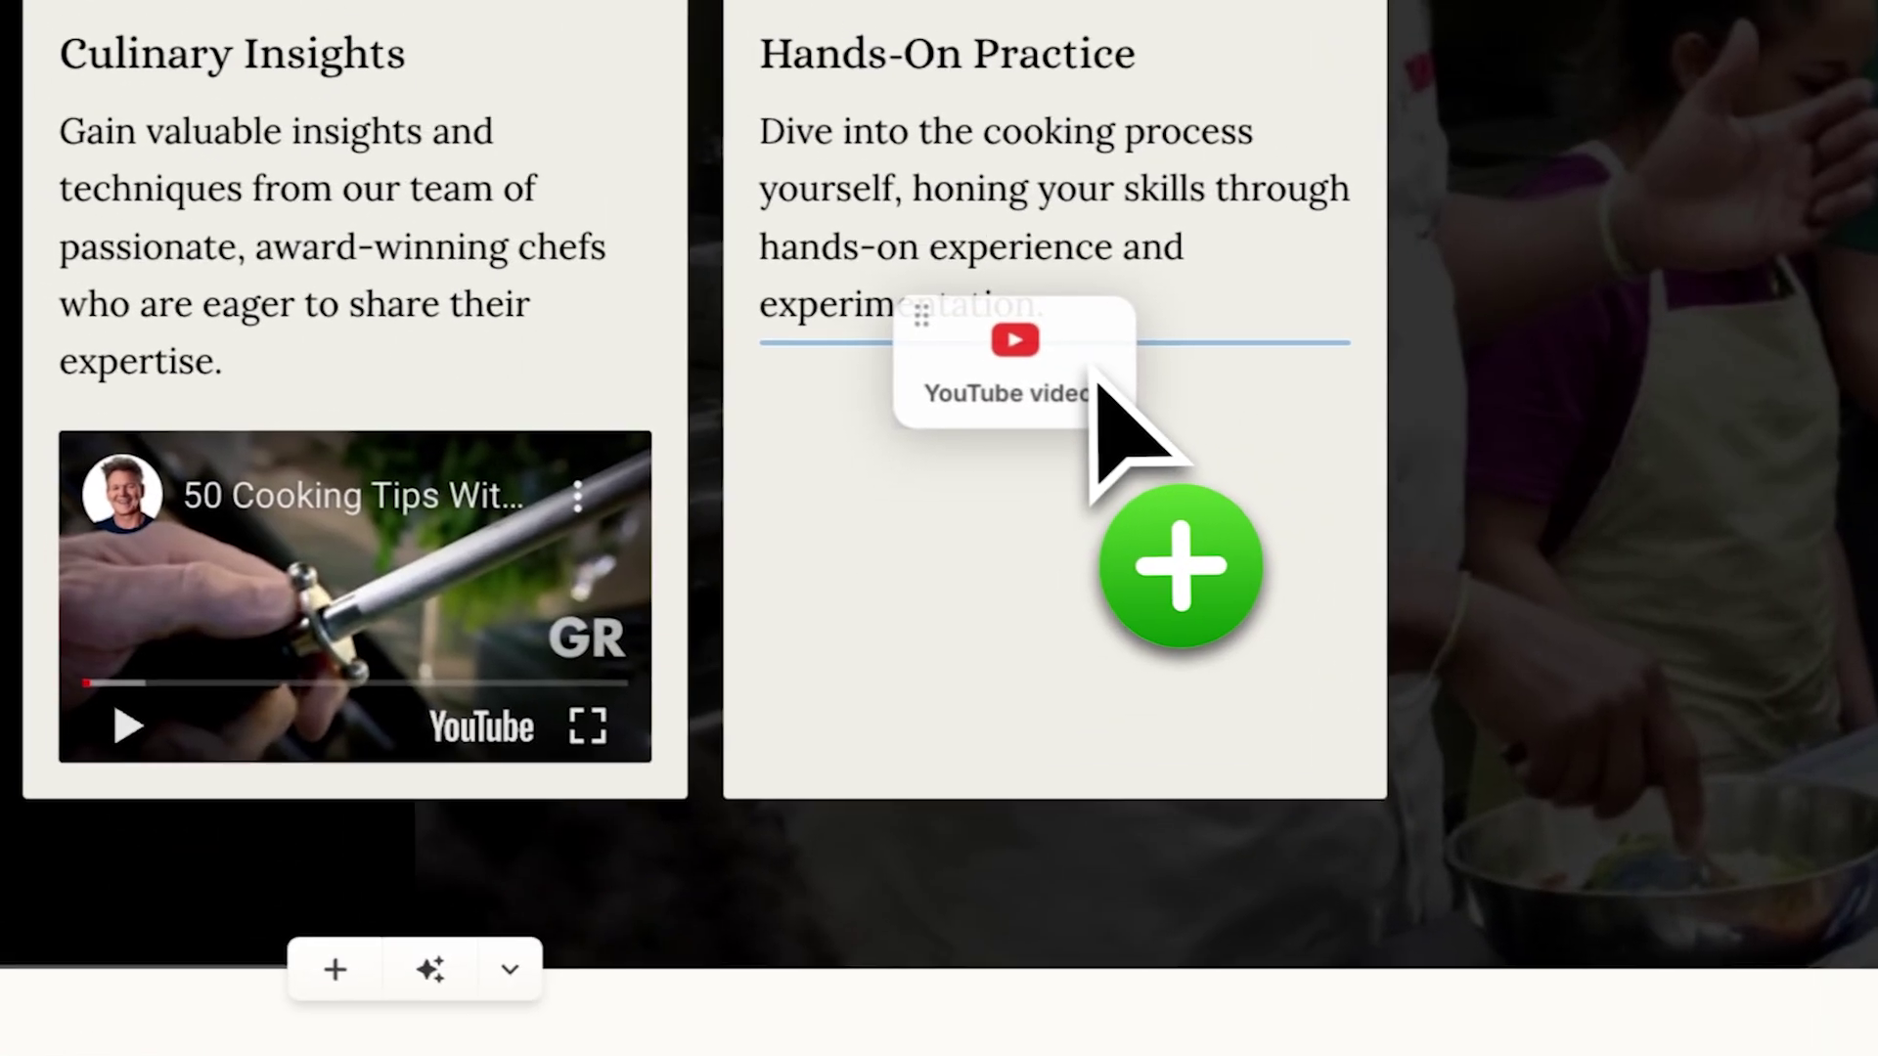
drag(1111, 379, 1115, 387)
text(https://www.youtube.com/embed/Ls6_E5tEBeI?rel=0)
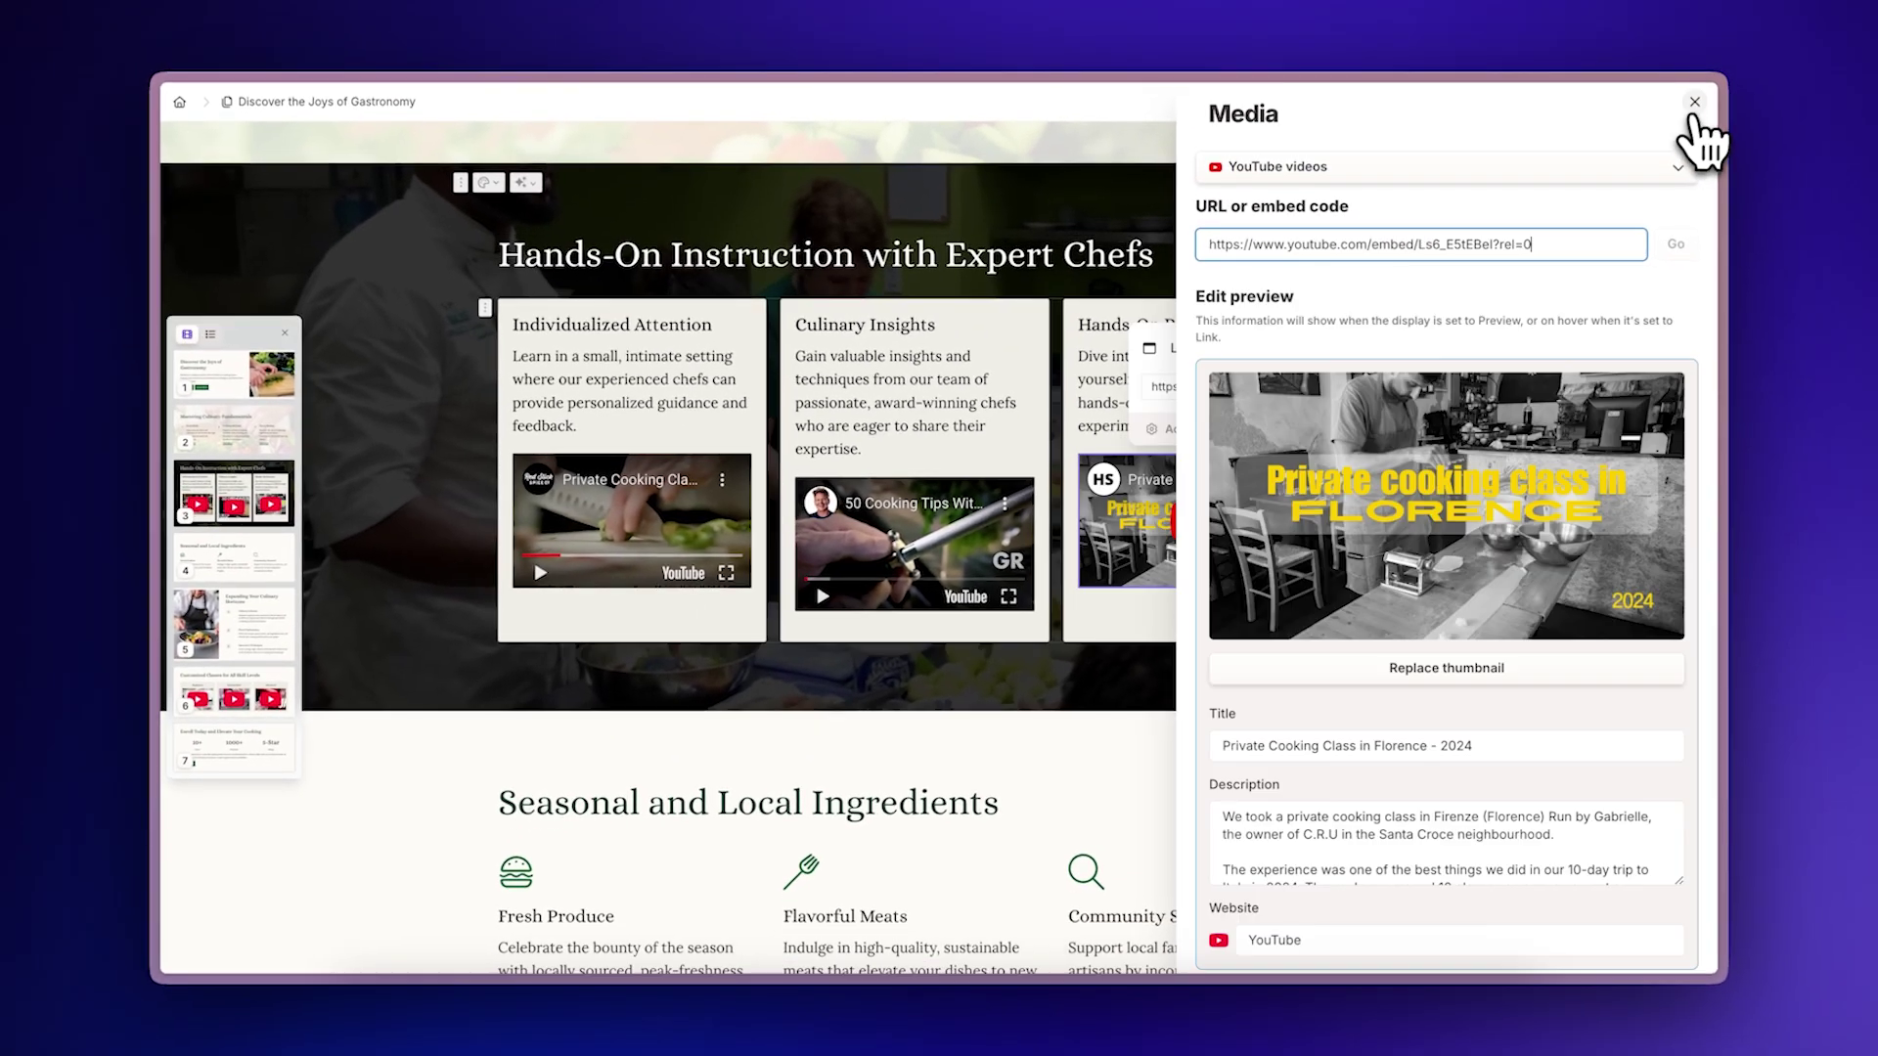
click(1695, 104)
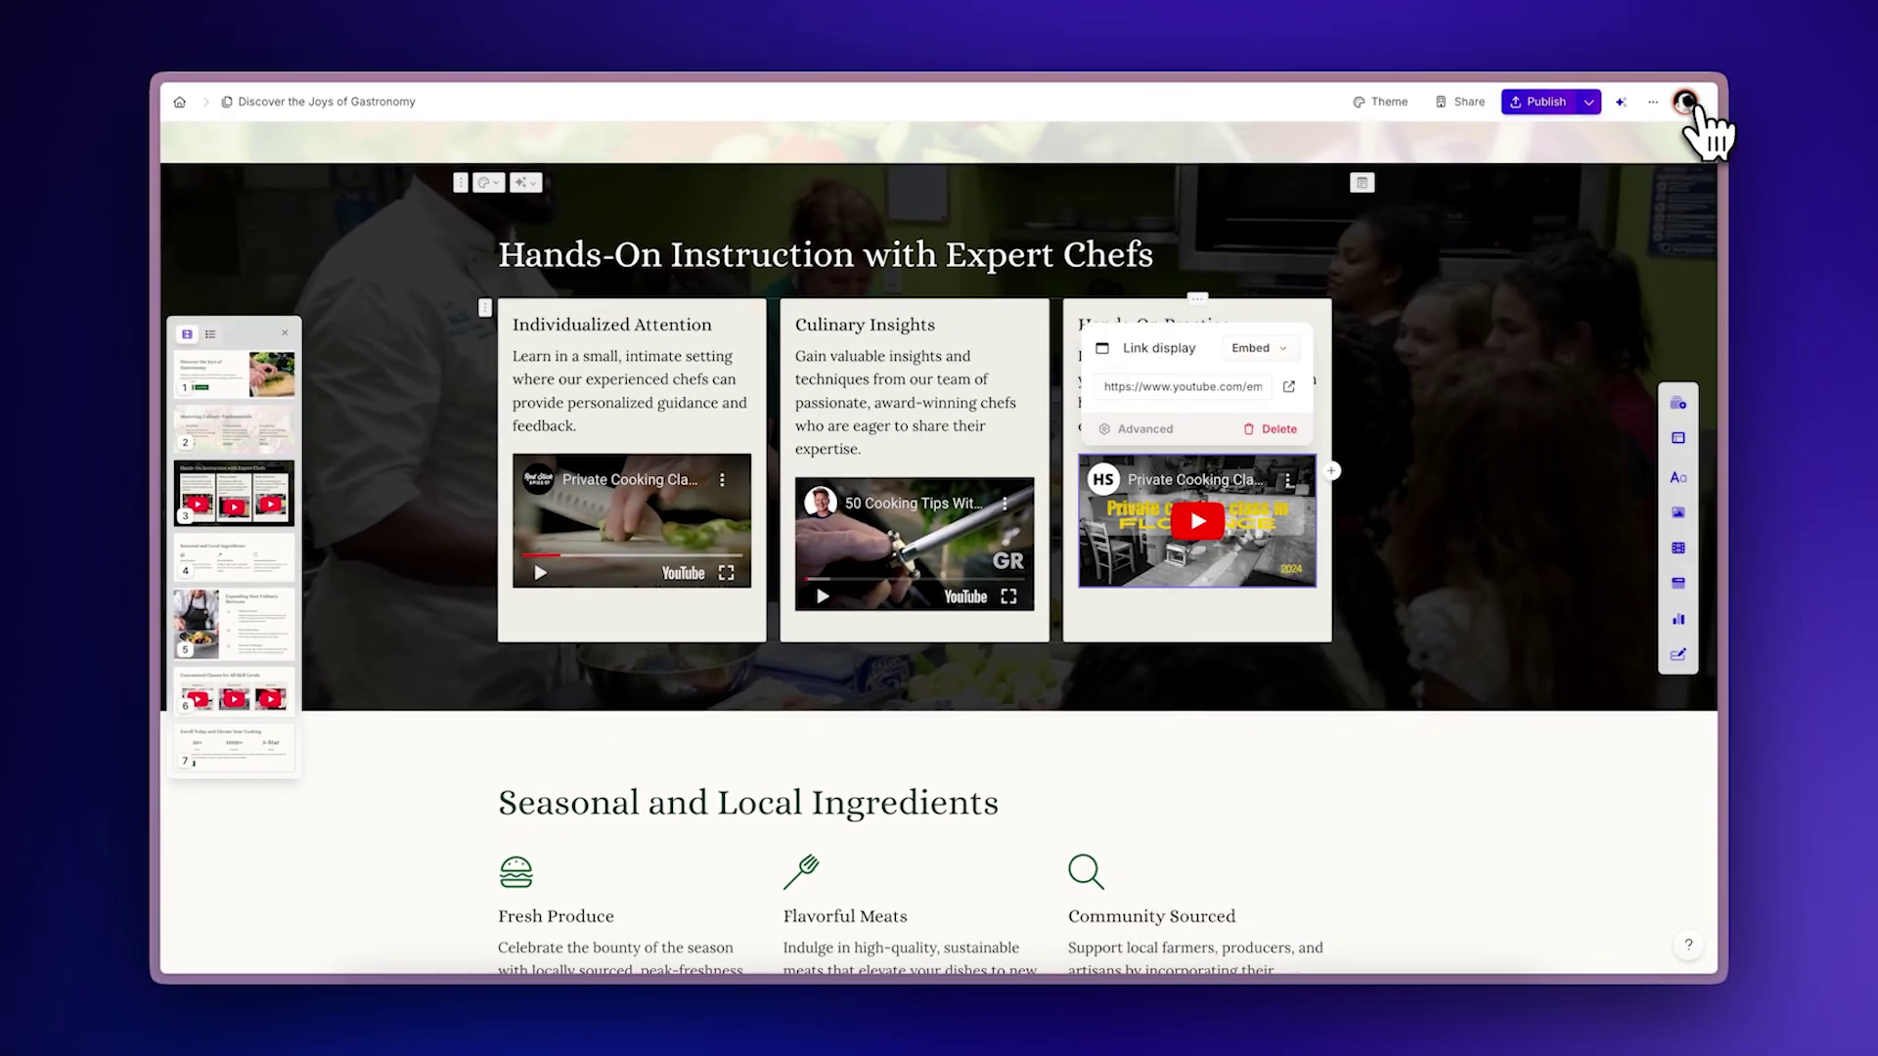
click(1197, 521)
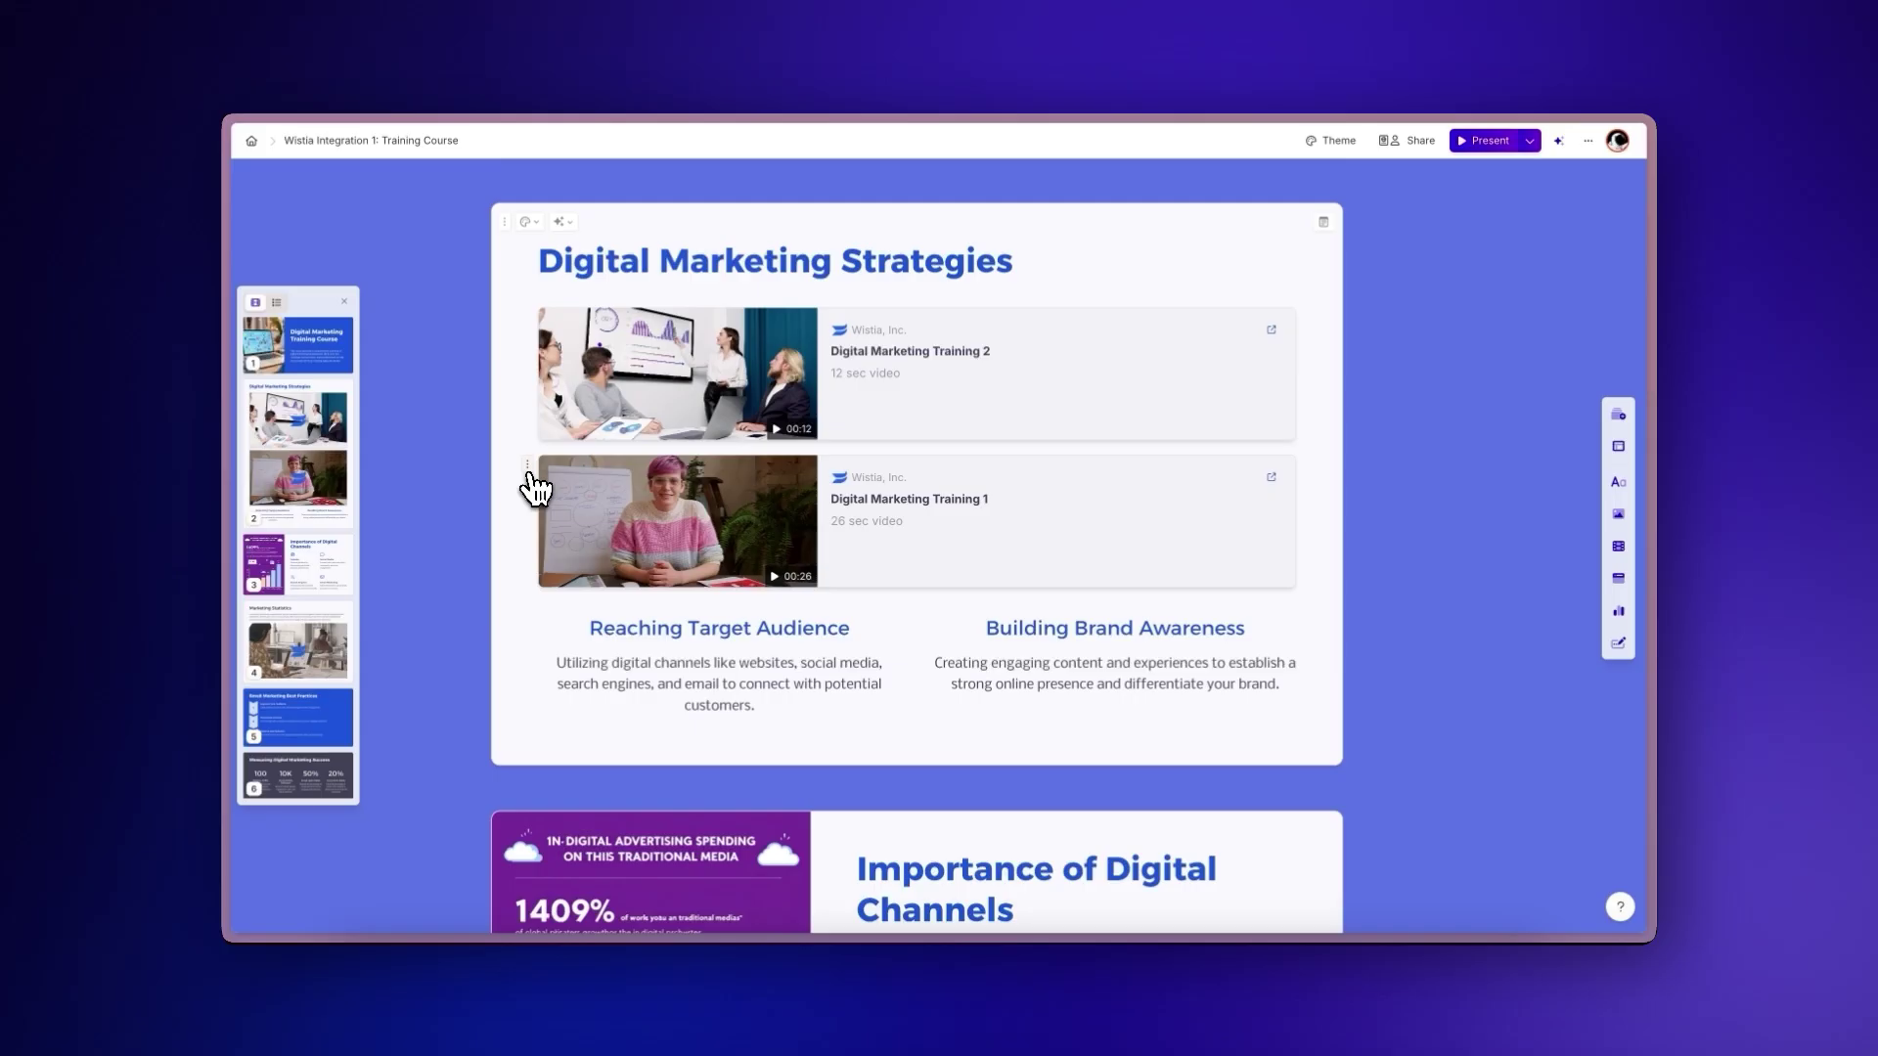
- Combine Digital Marketing Training 1 and 2 into a gallery and enlarge its videos with the Size slider
drag(532, 487, 714, 397)
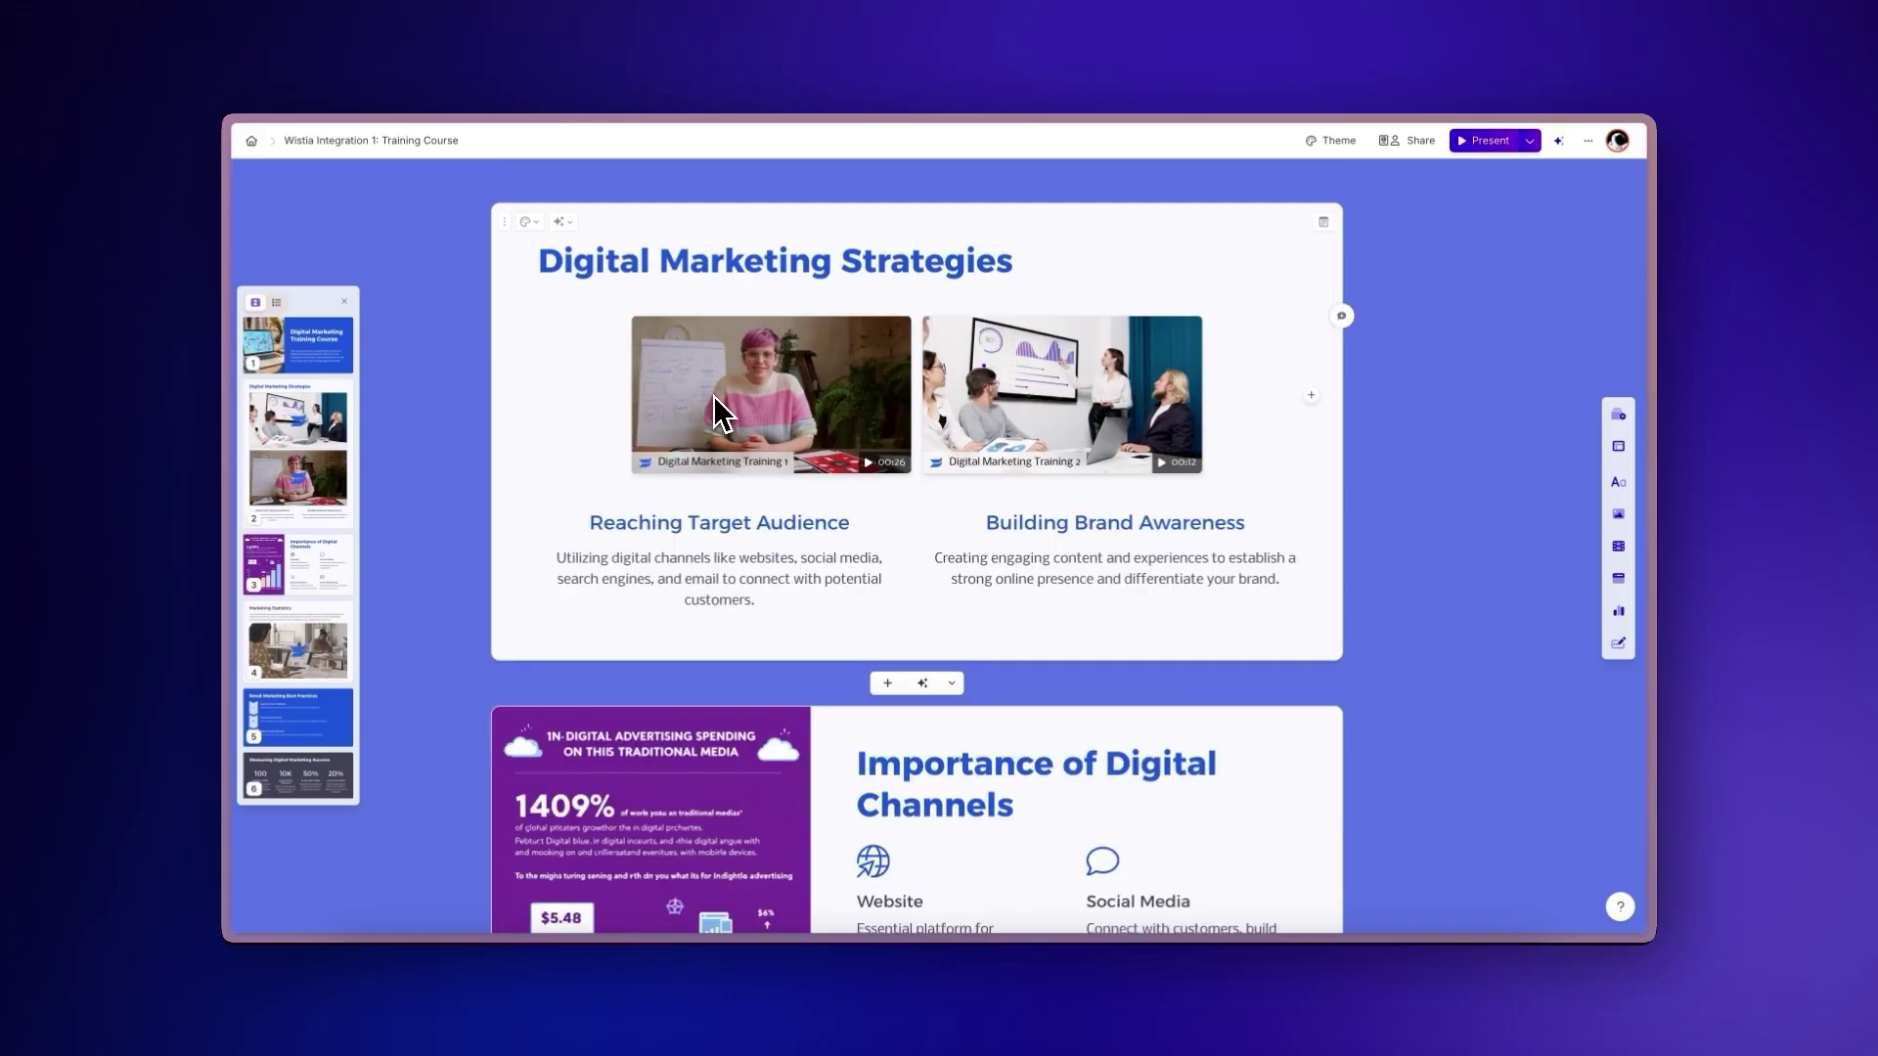
click(511, 312)
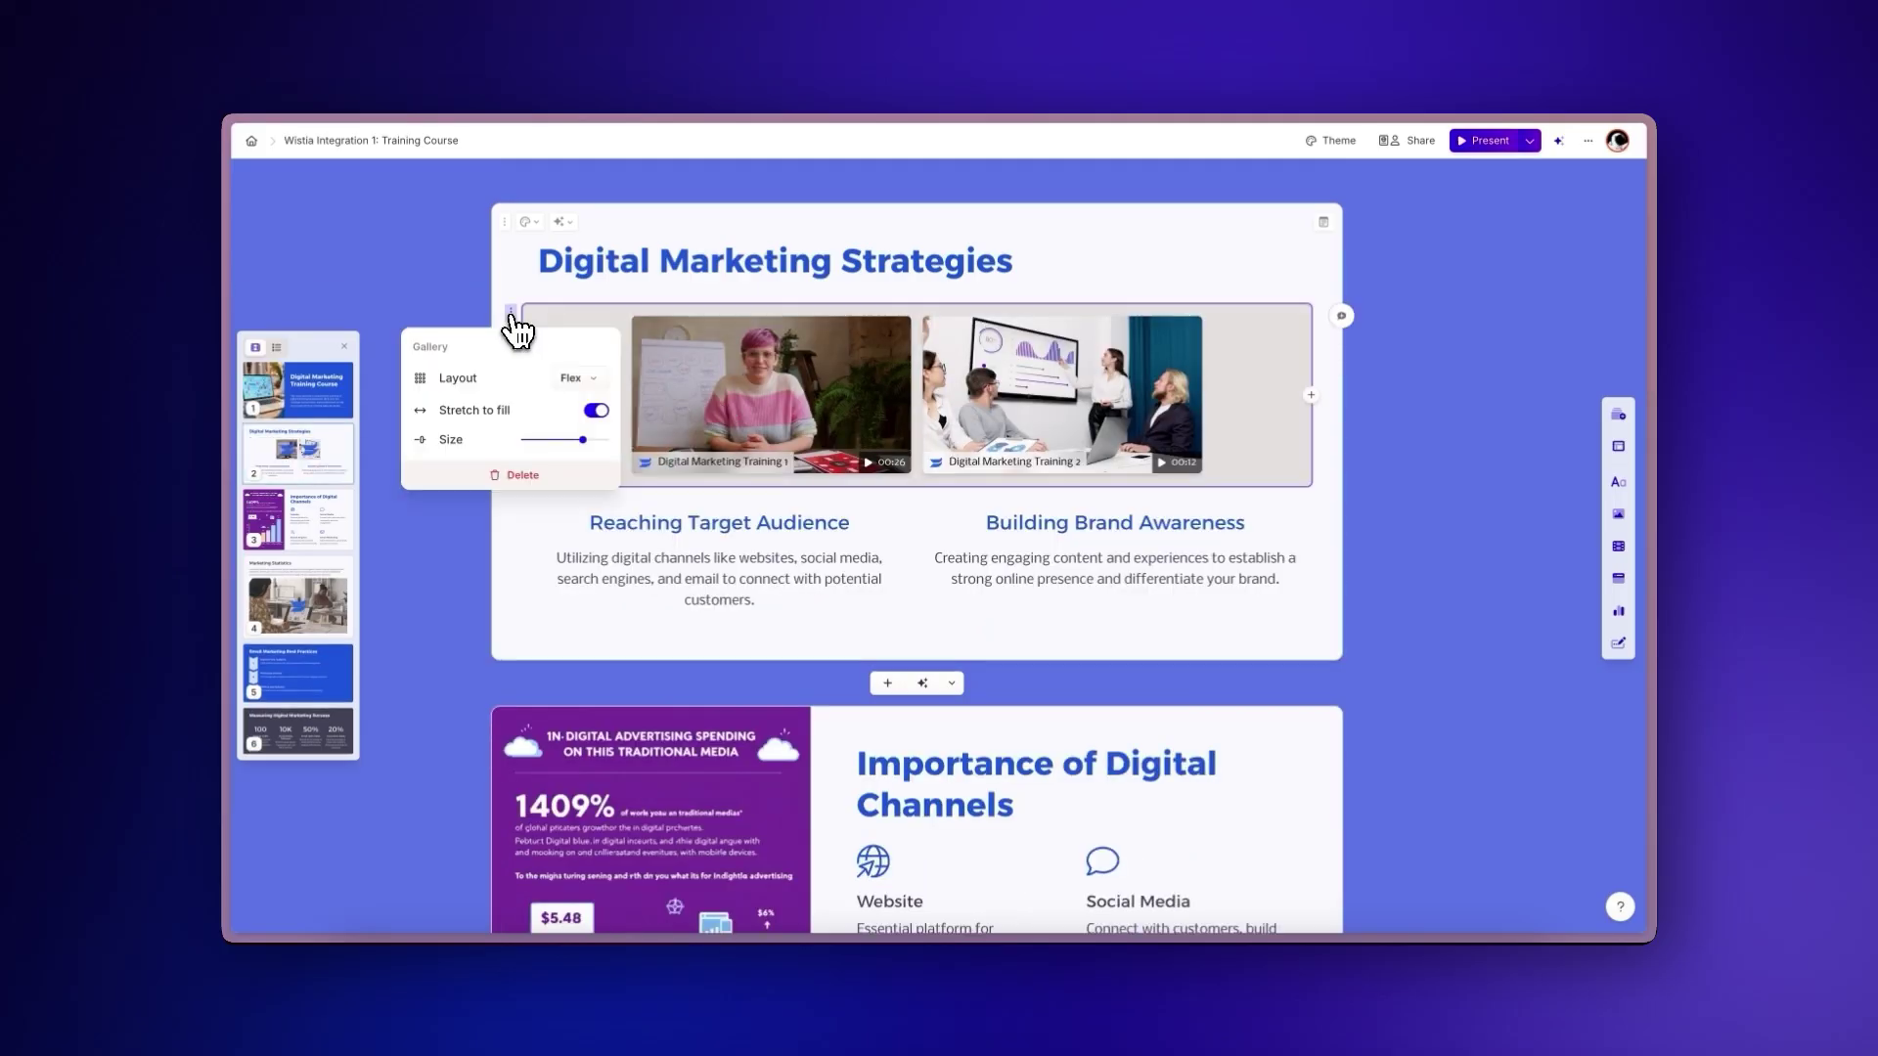
drag(578, 439, 612, 446)
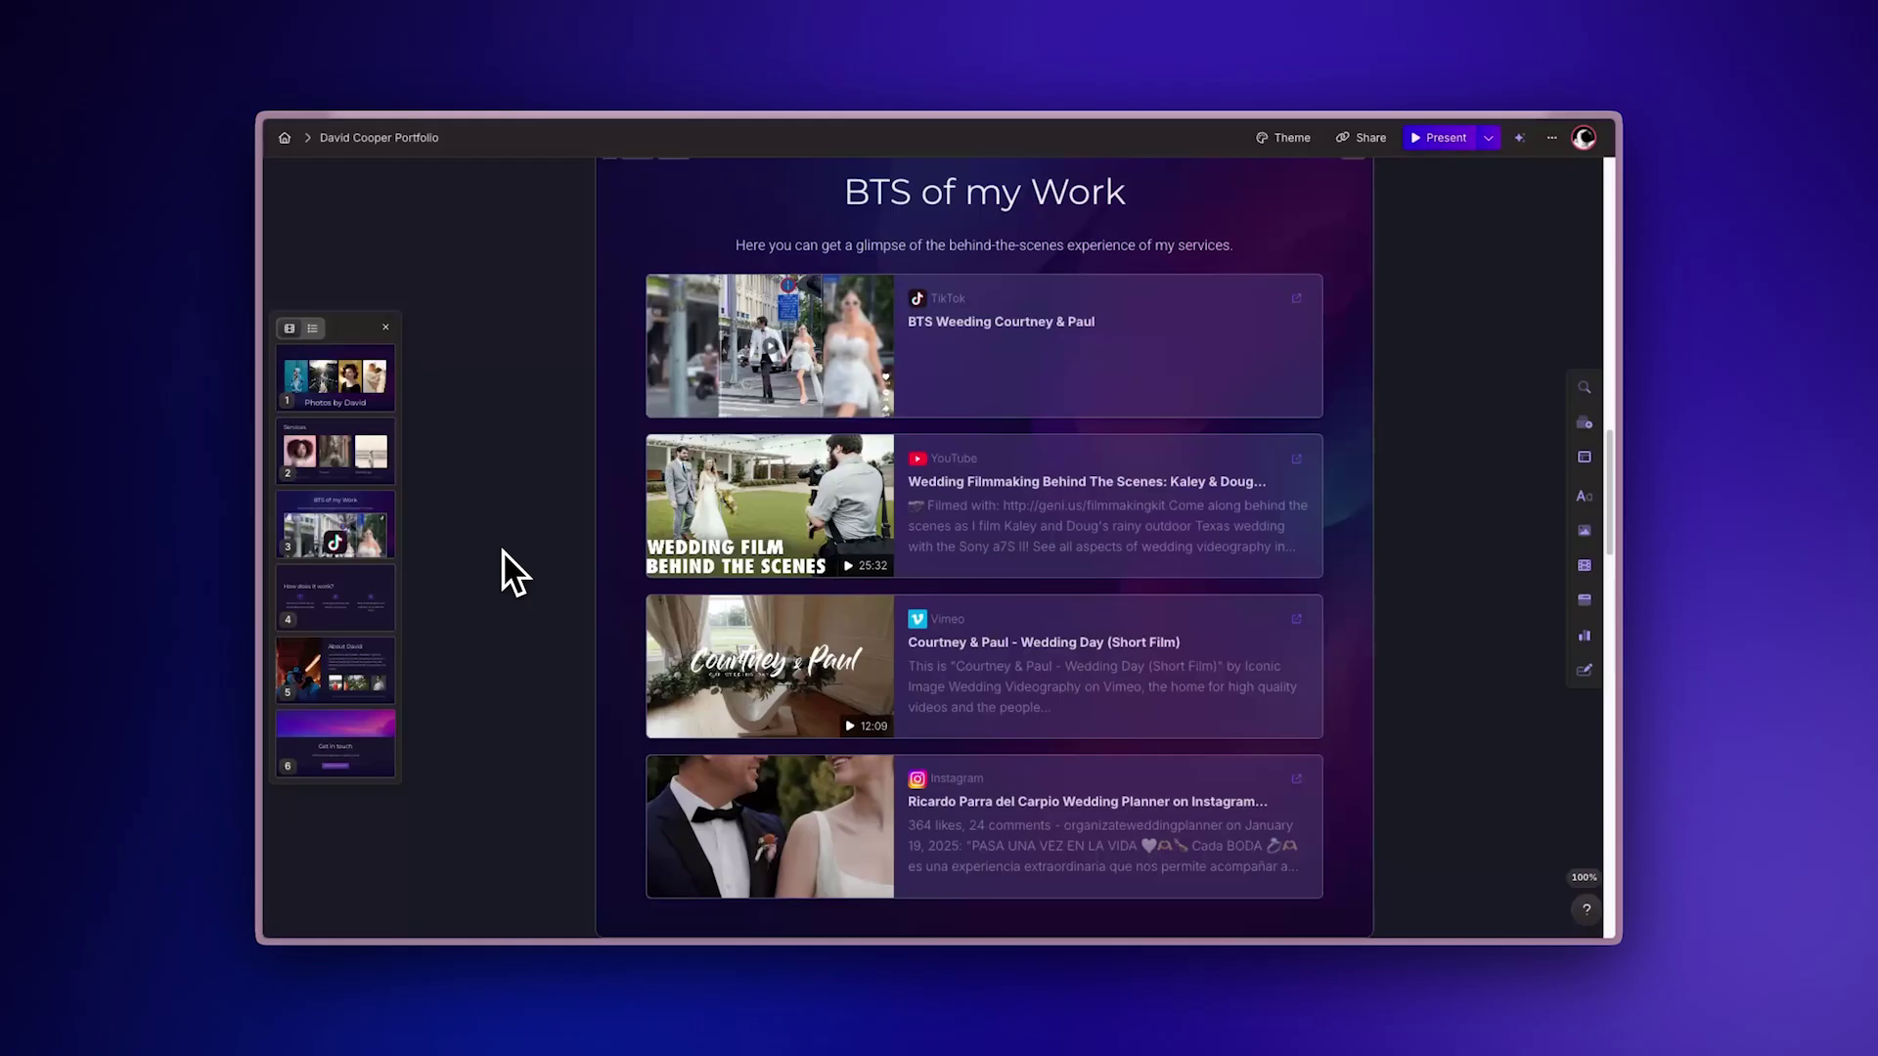
- Merge the YouTube, TikTok, Vimeo wedding and Instagram videos into one gallery
drag(618, 446, 669, 372)
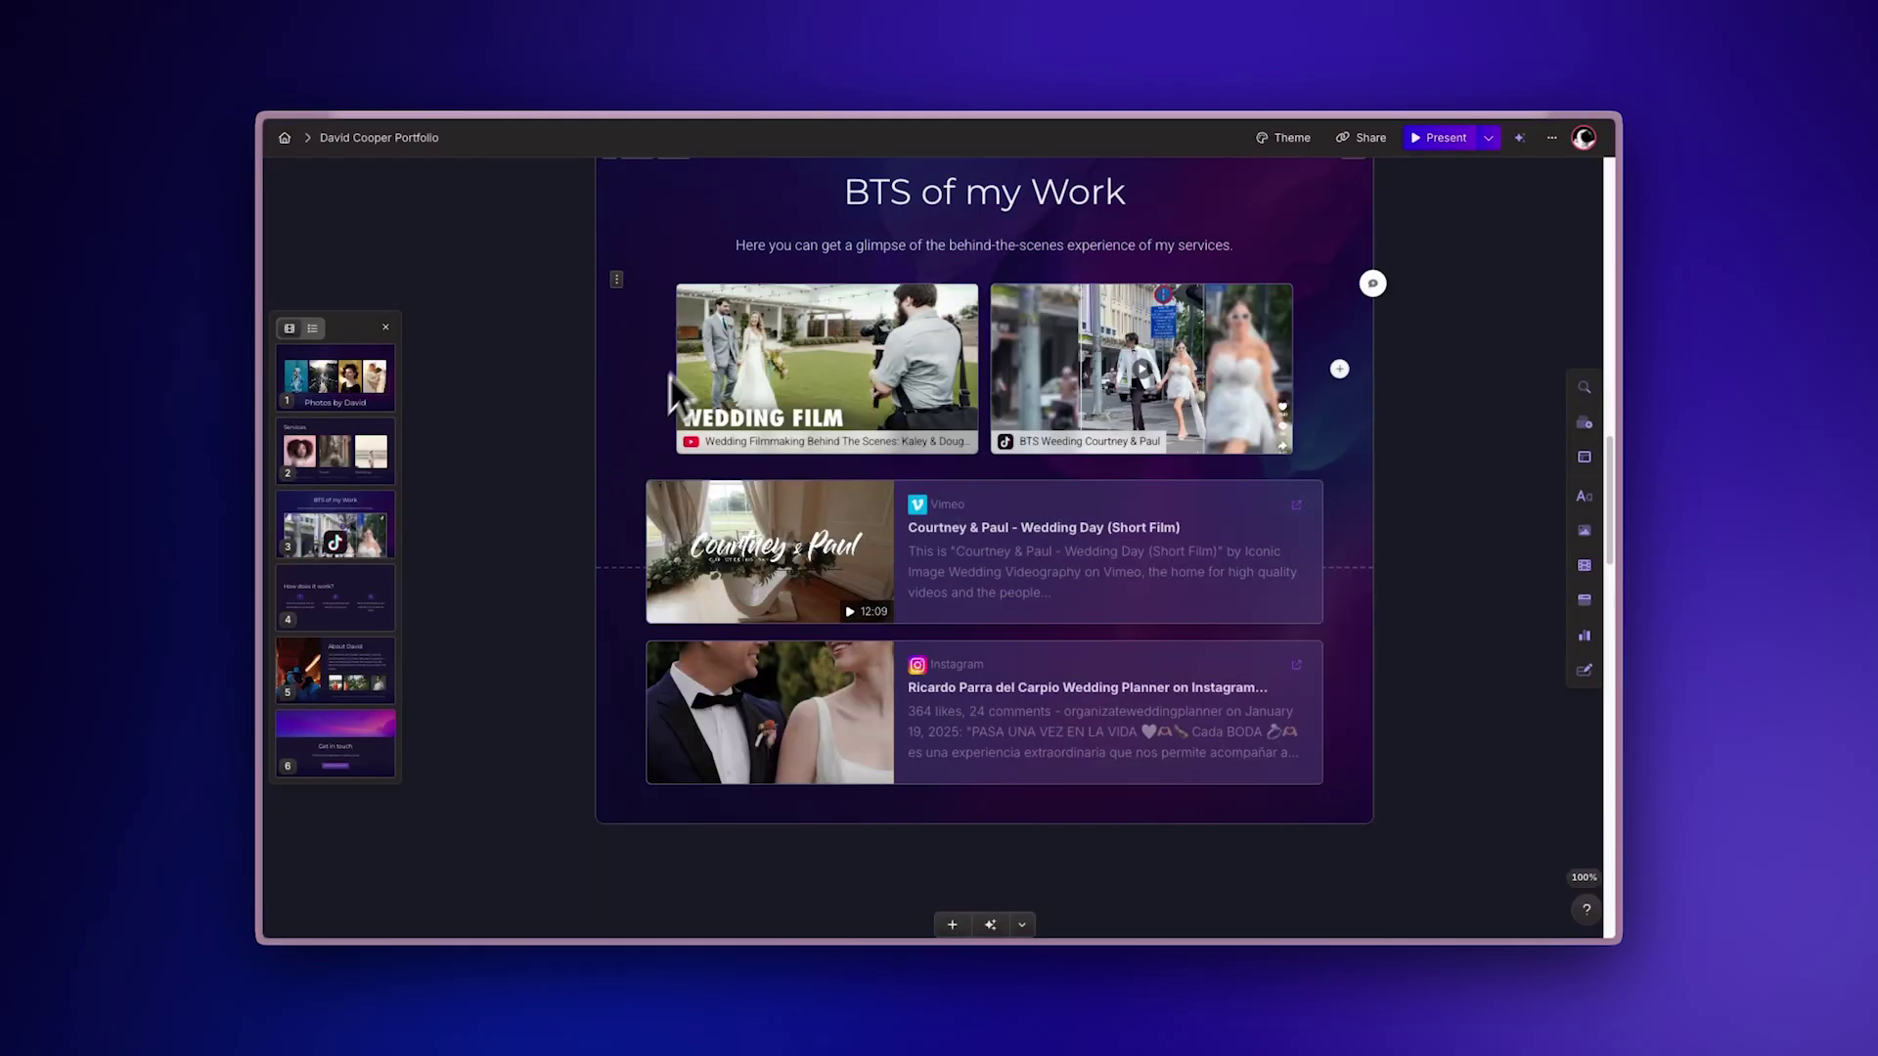
drag(637, 499, 706, 348)
drag(646, 685, 691, 636)
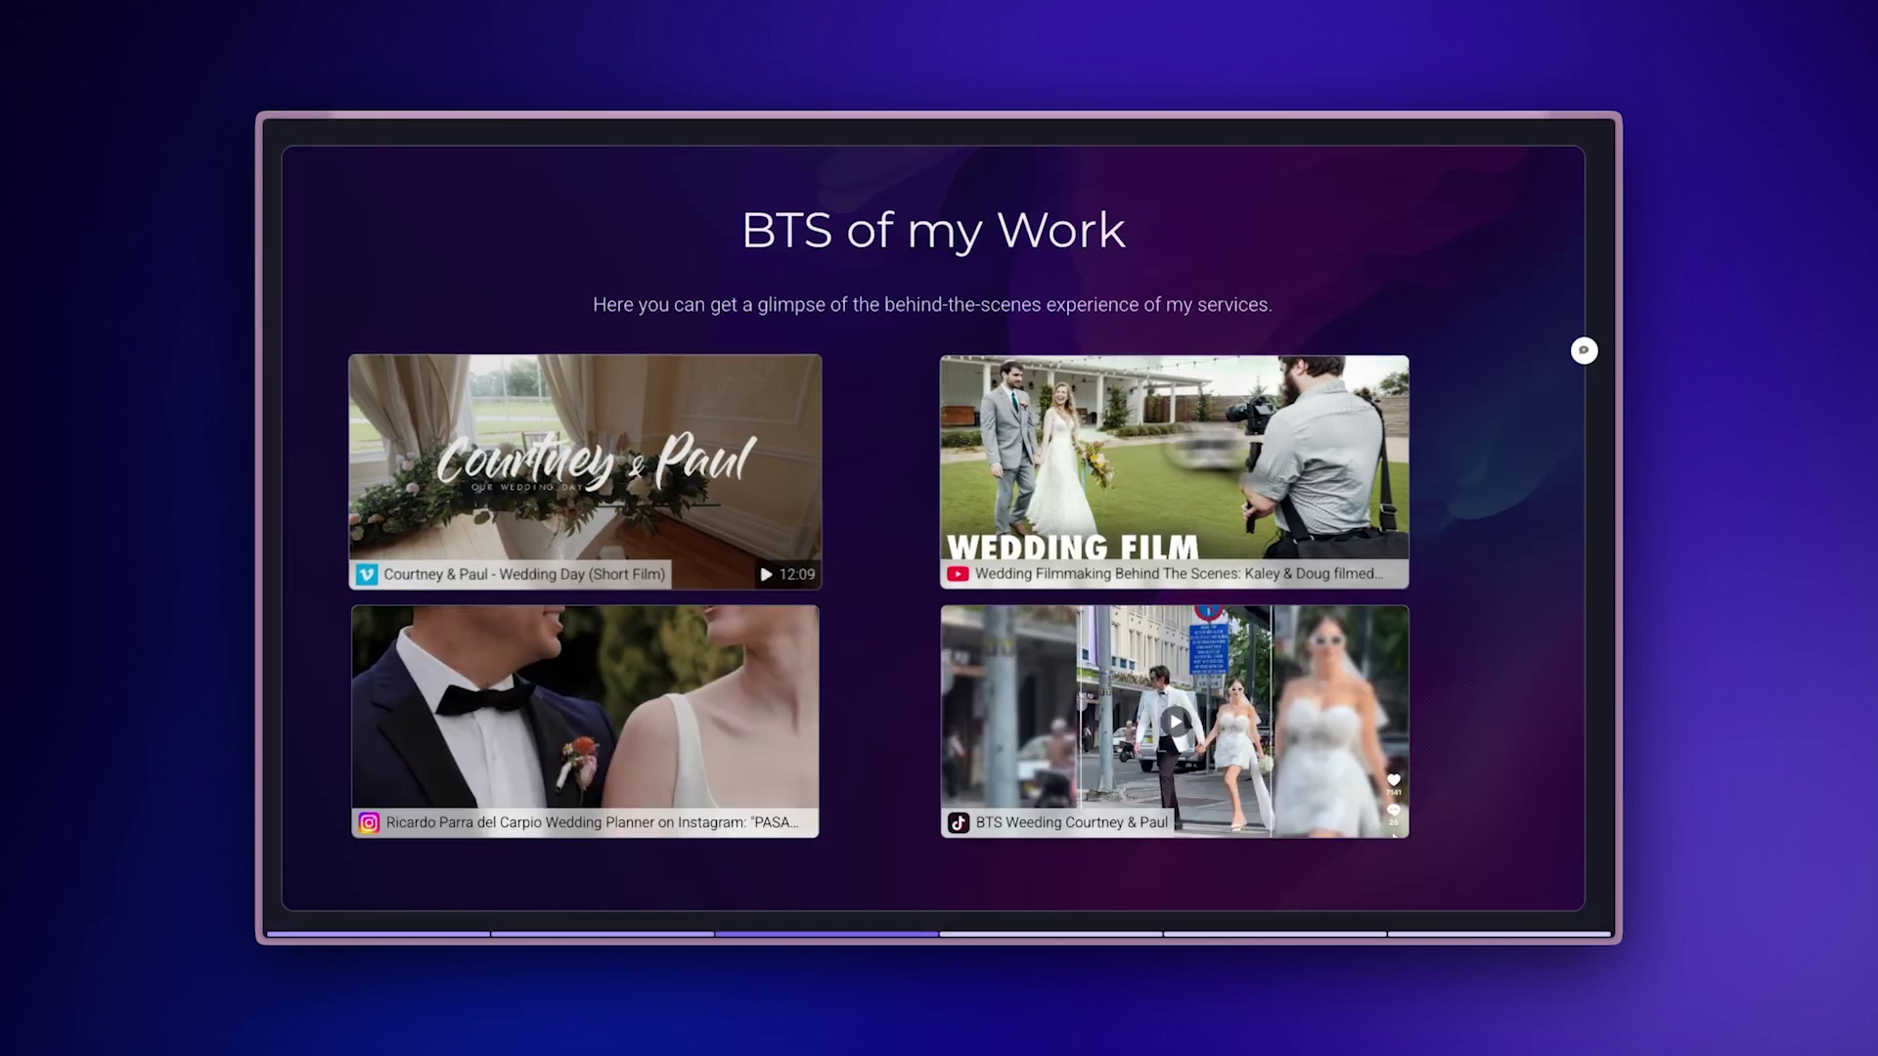
- Play the Vimeo wedding video full-size, then view the Services videos full-size through to content strategy
click(364, 431)
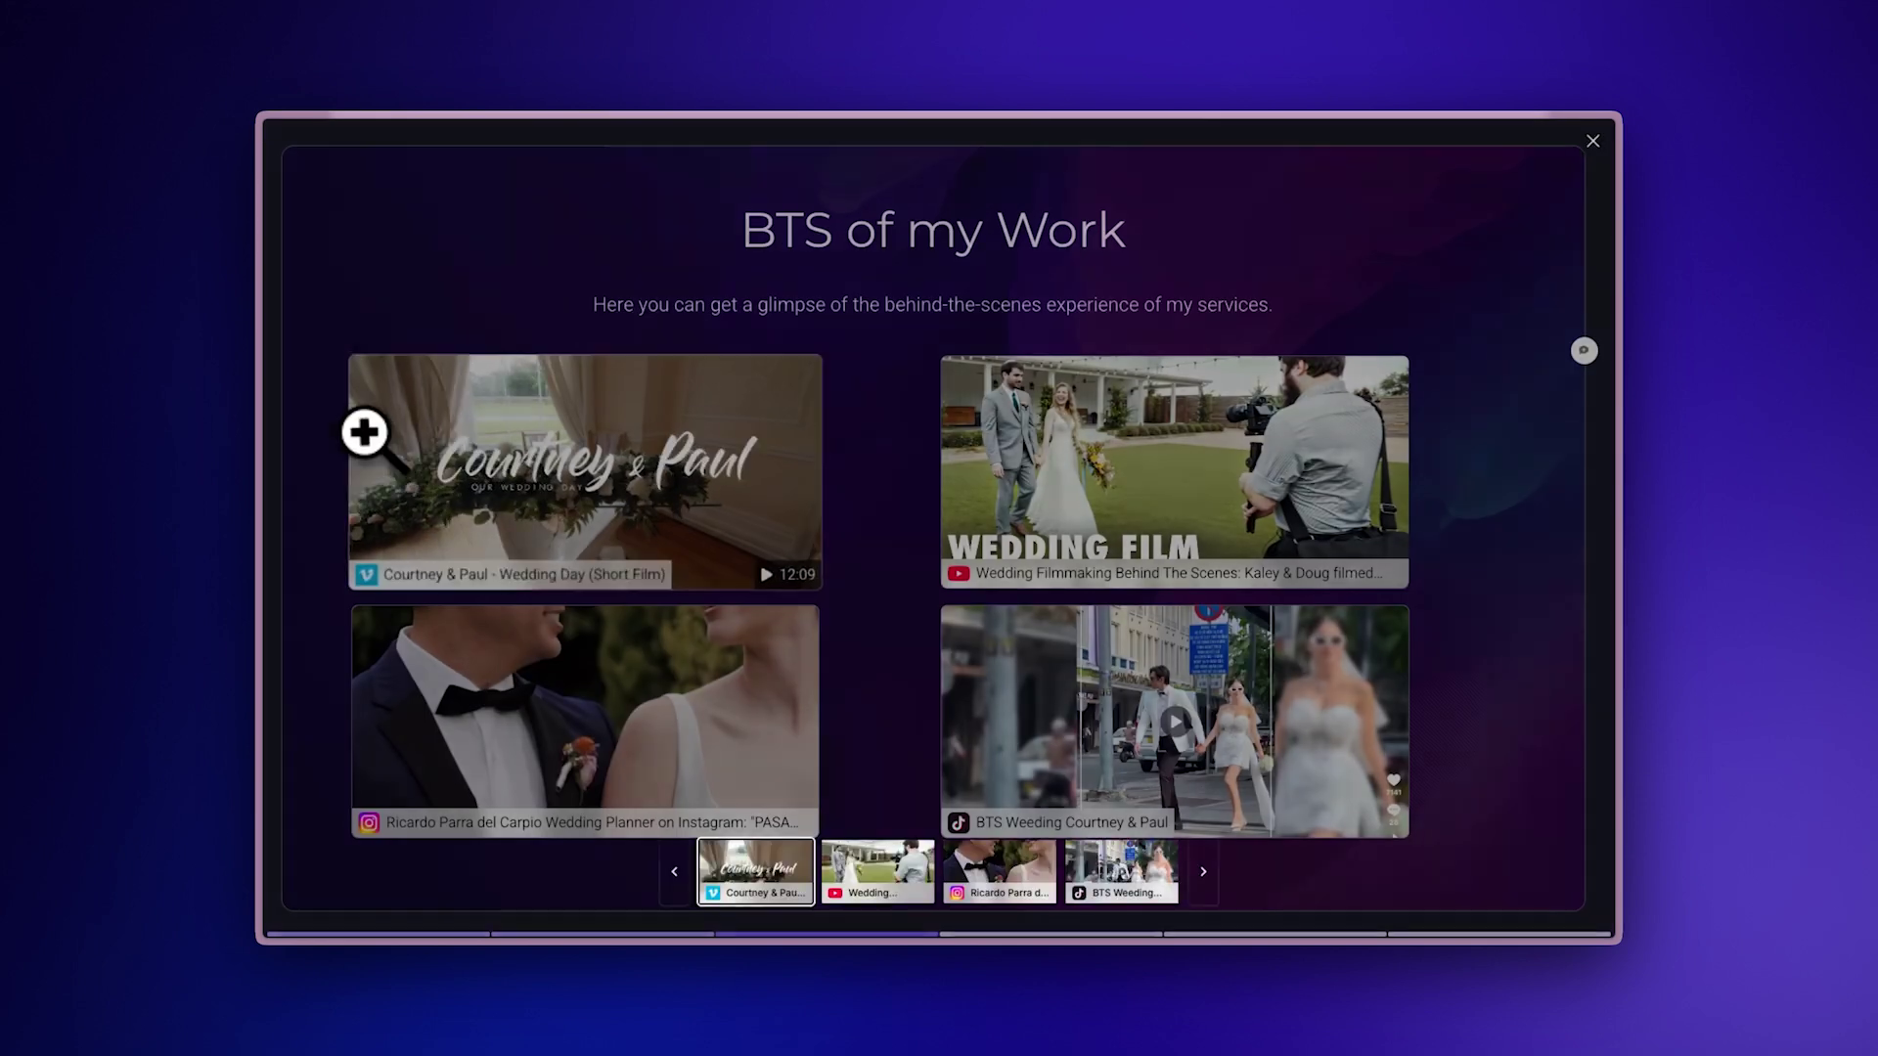
click(364, 431)
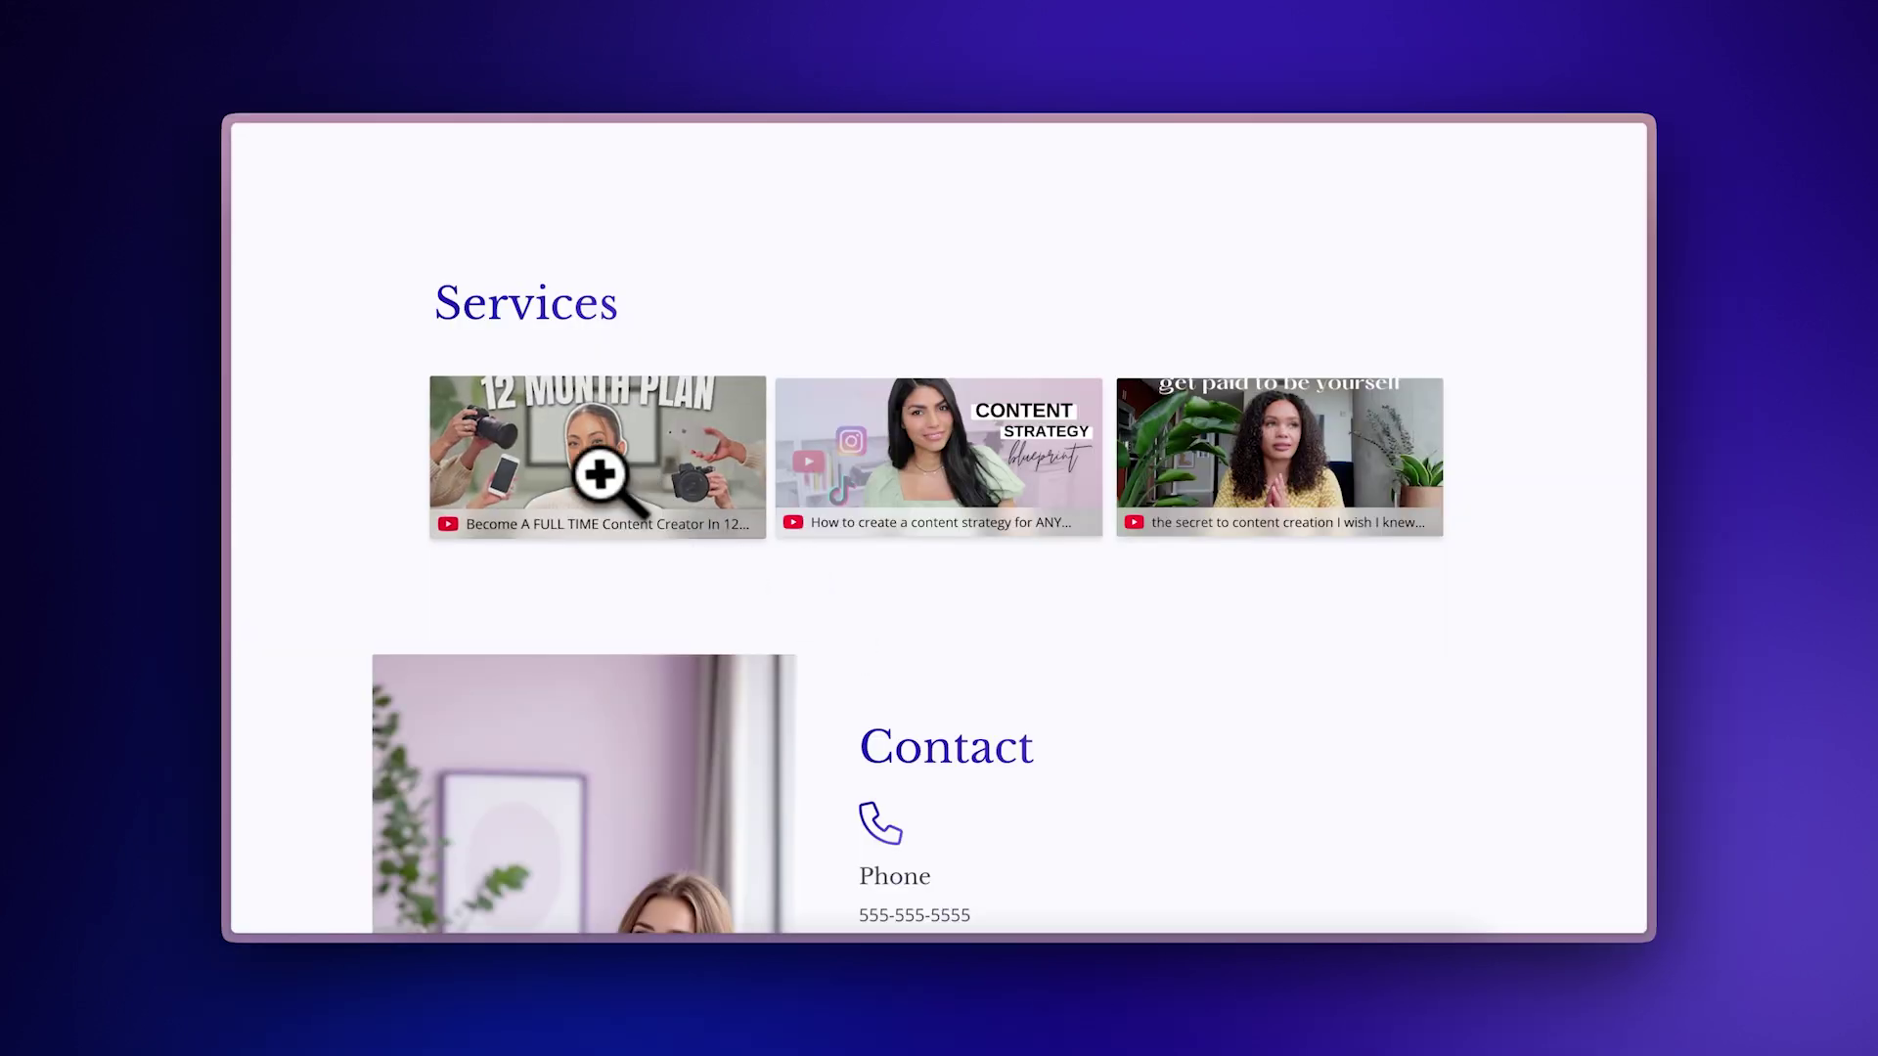
click(600, 476)
key(Right)
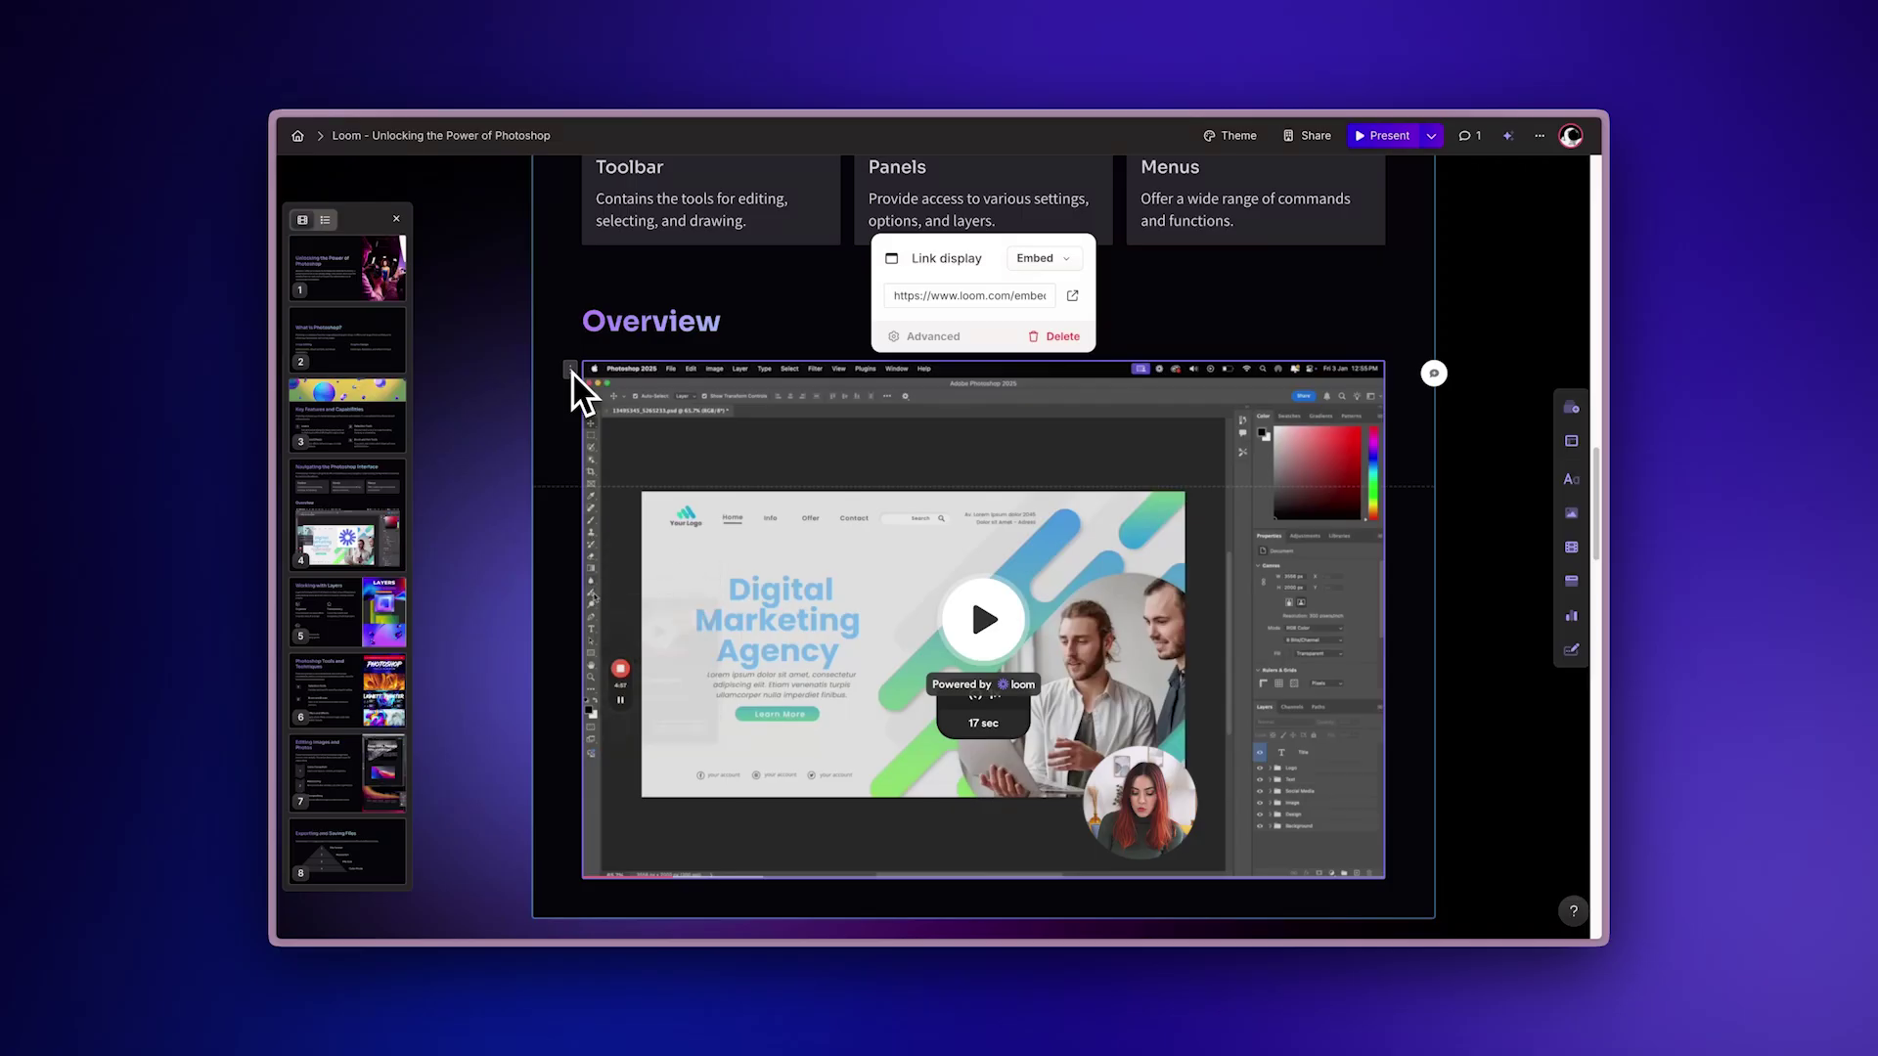
- Open the Loom video's media settings and show the Link display options
click(905, 336)
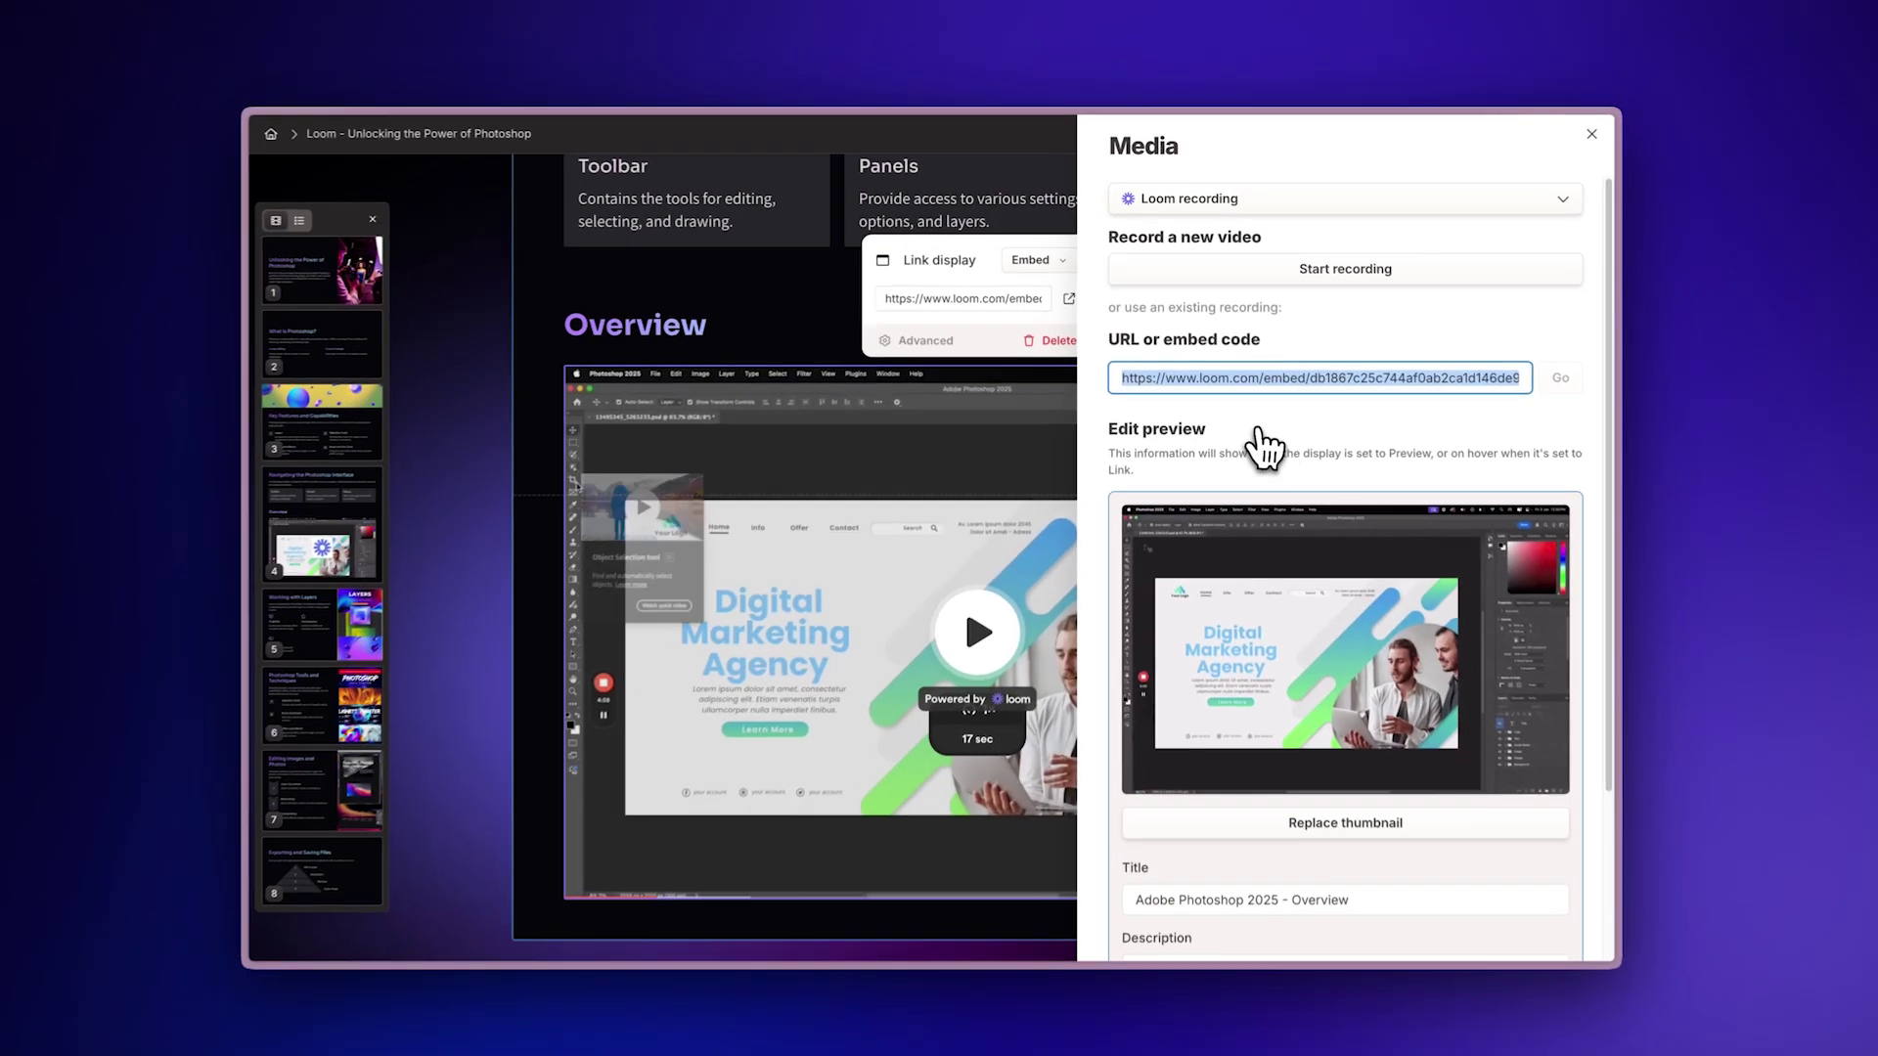
scroll(1349, 631, down, 5)
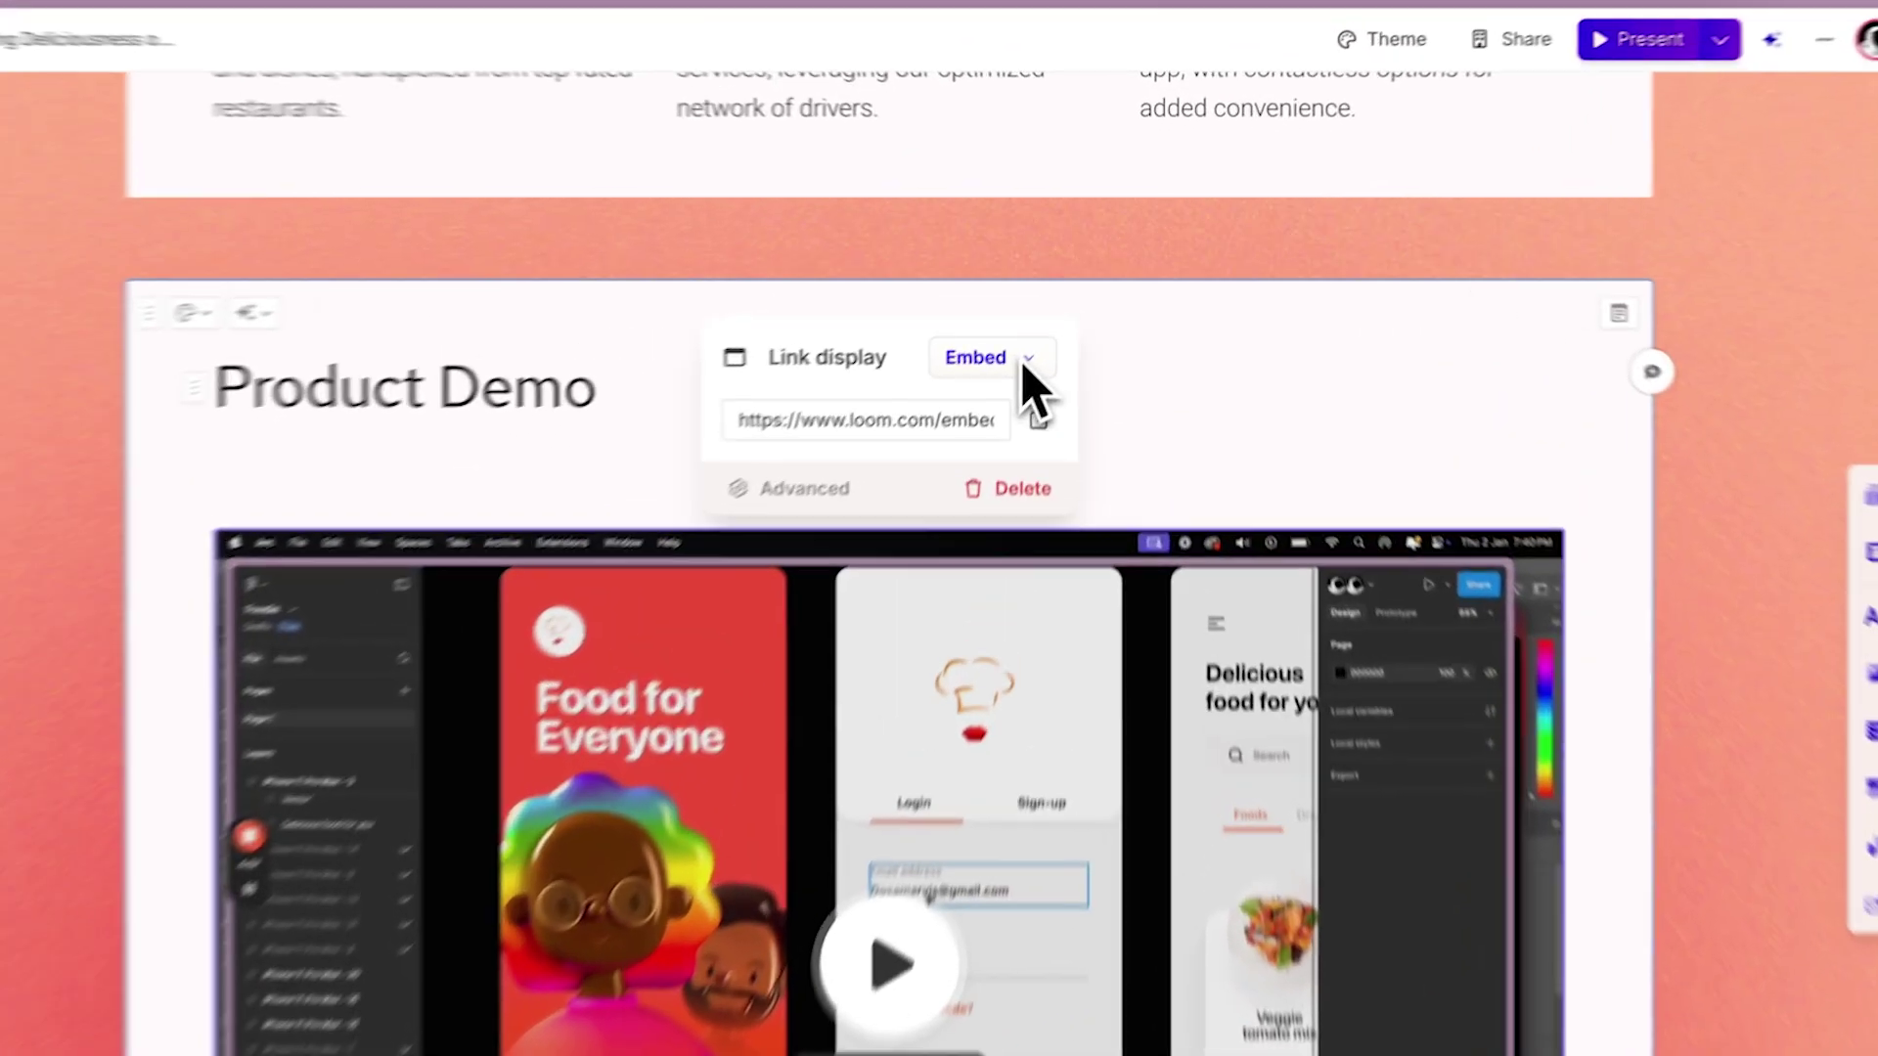
click(1059, 329)
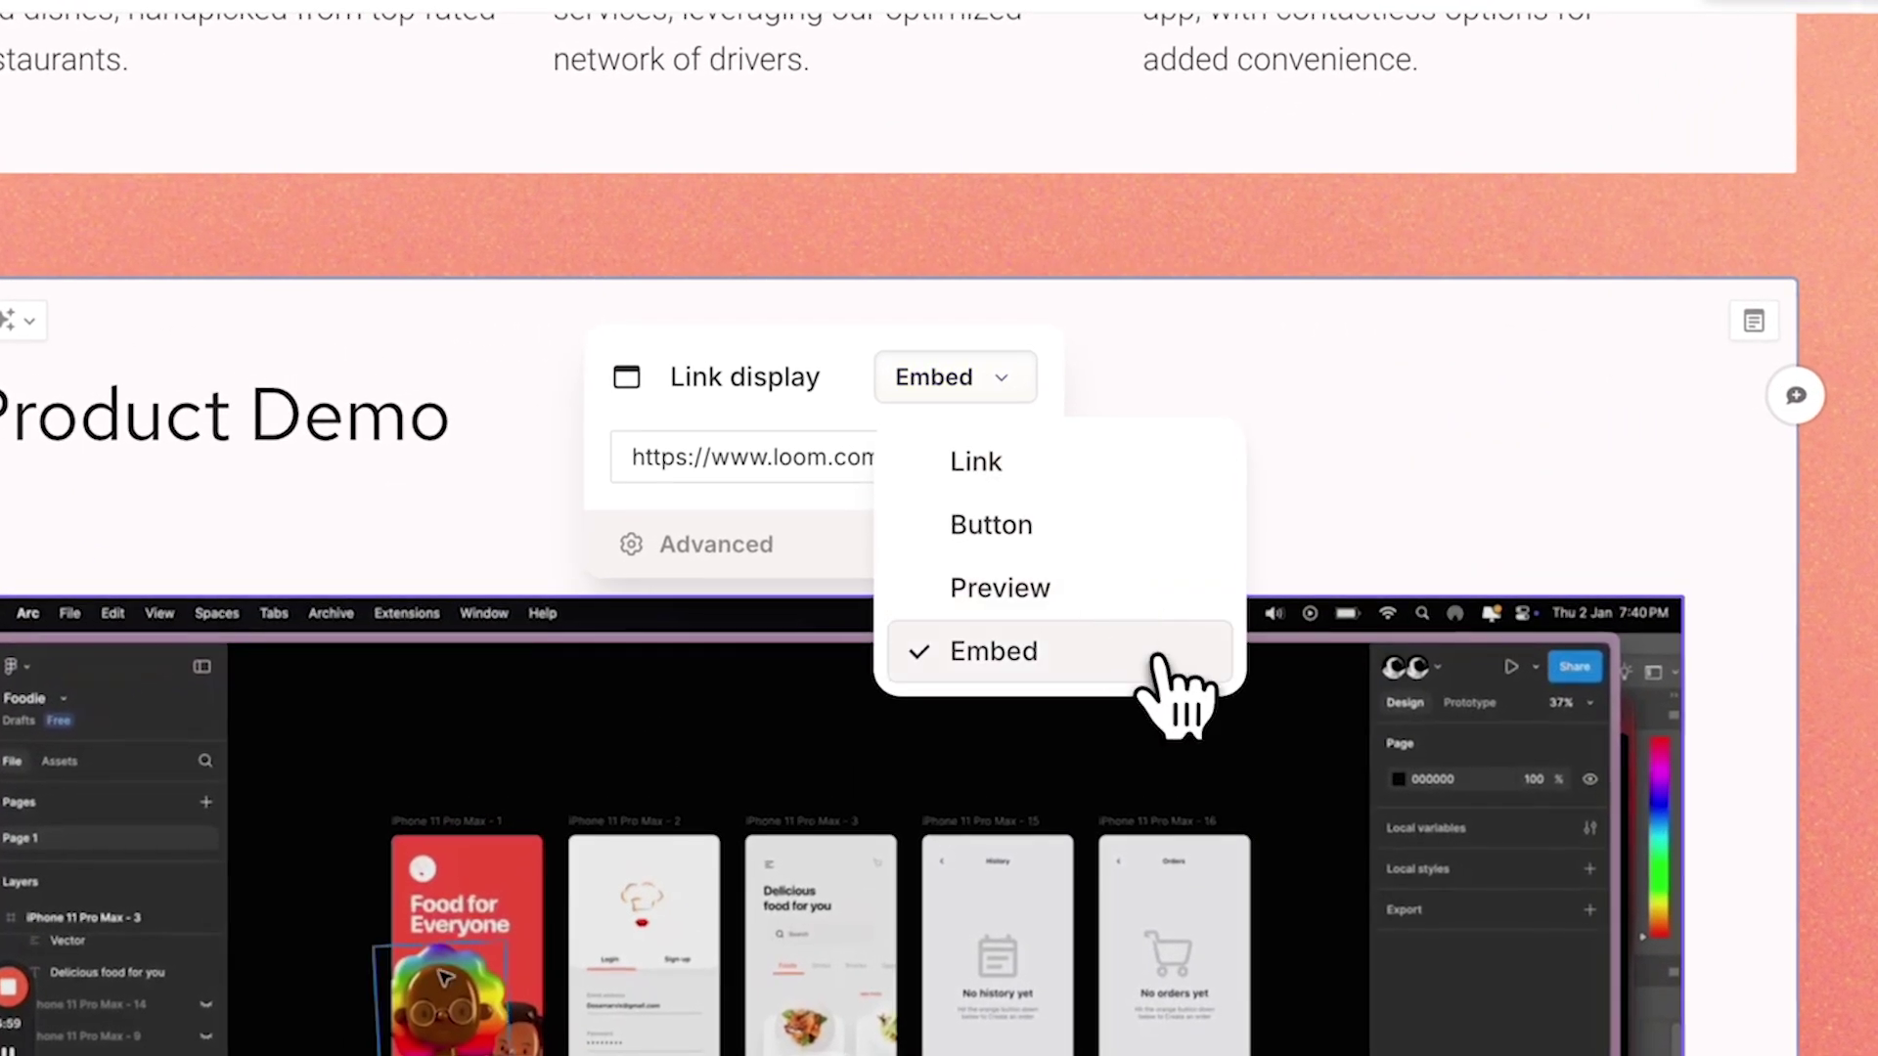